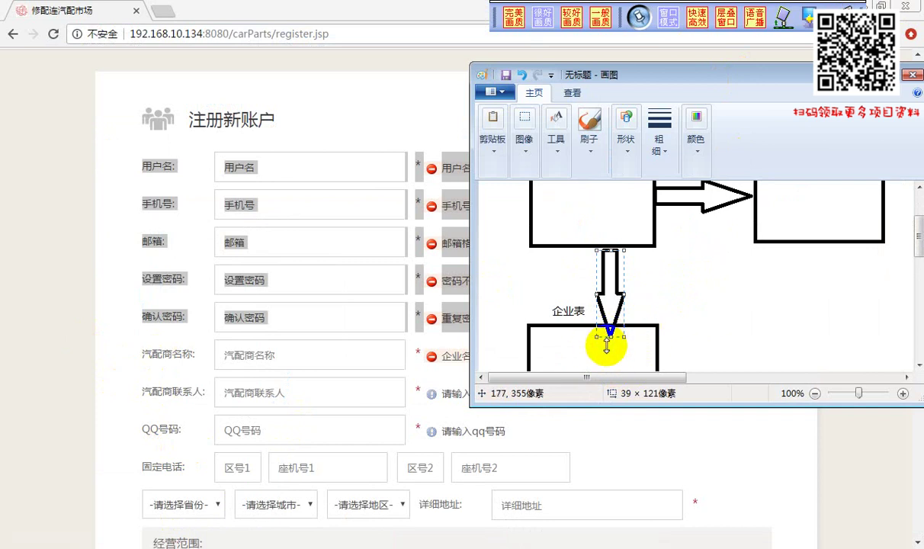
Scroll through the table diagram, then bring the car-parts registration page to the front
scroll(607, 344, up, 3)
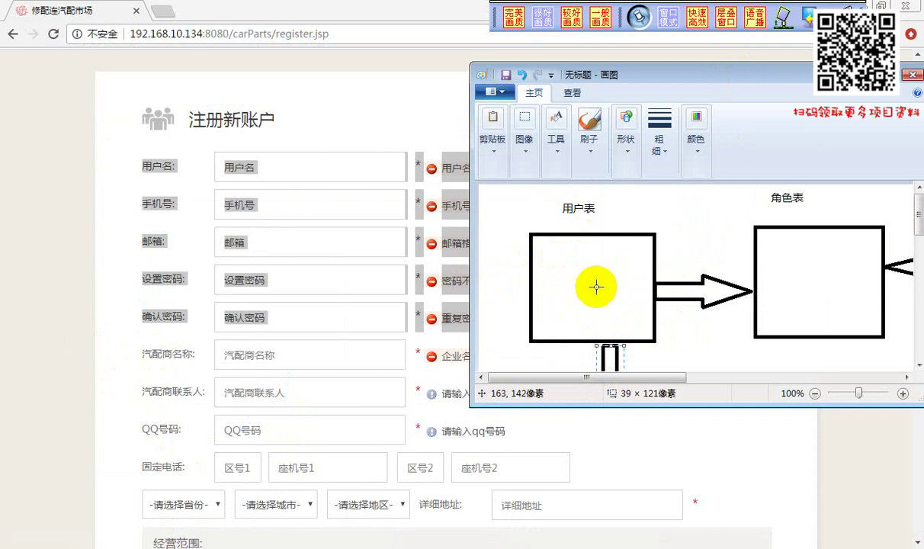
scroll(600, 295, down, 3)
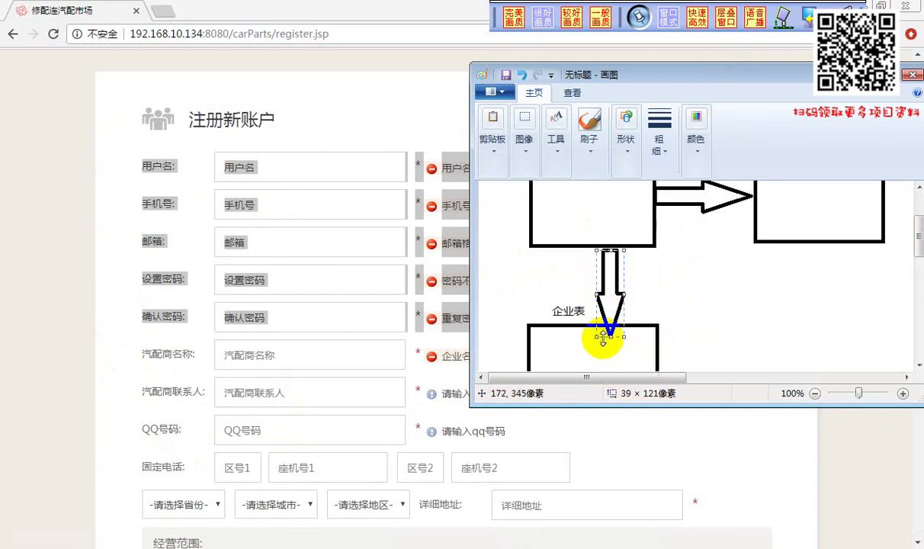
scroll(600, 333, up, 3)
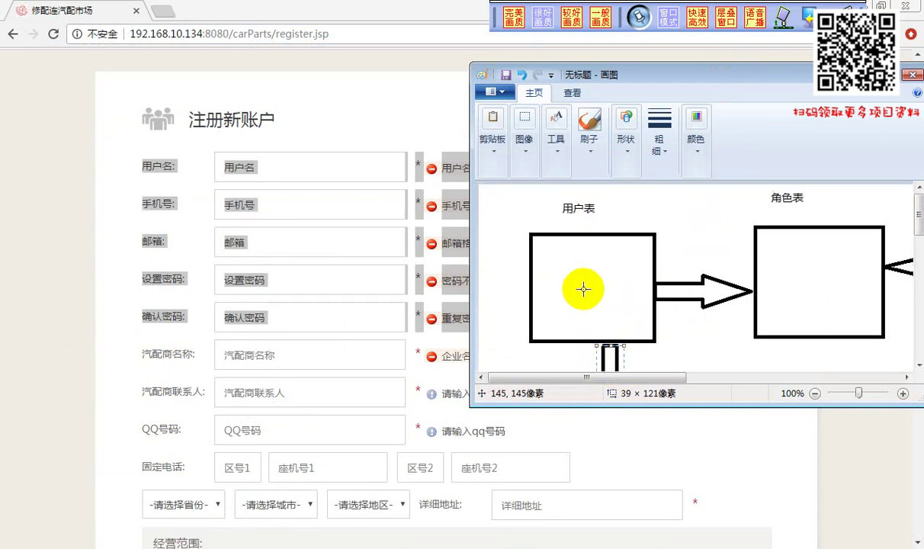
scroll(596, 303, down, 3)
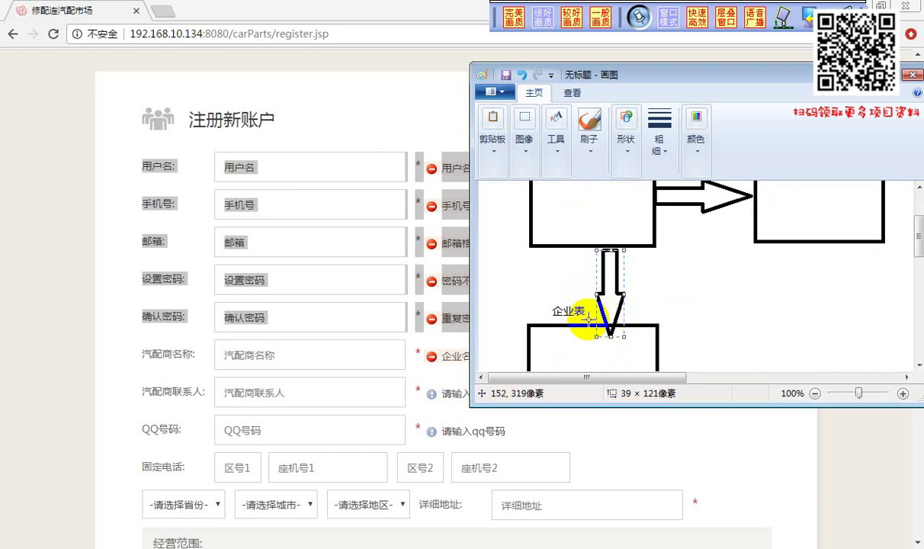
click(34, 259)
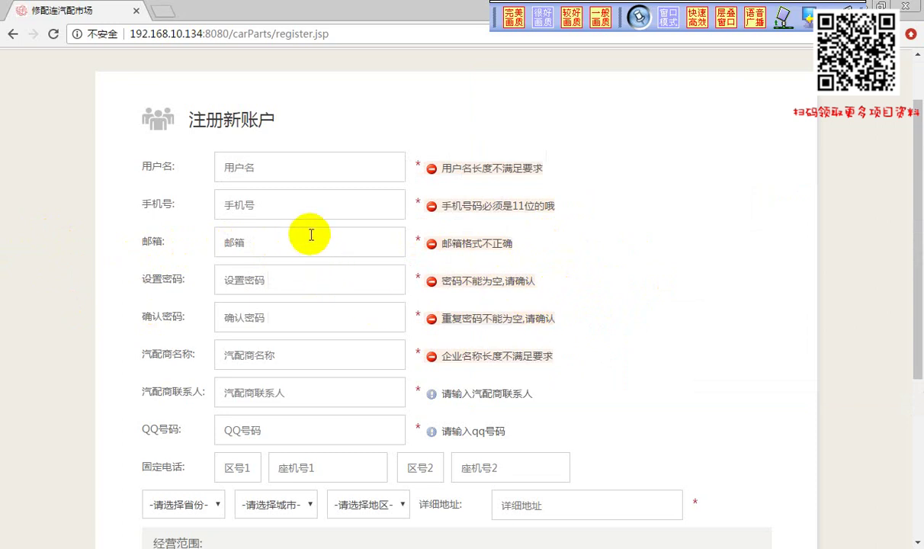
Trigger the 汽配商联系人 validation error by moving between the supplier name and contact fields
scroll(311, 235, down, 3)
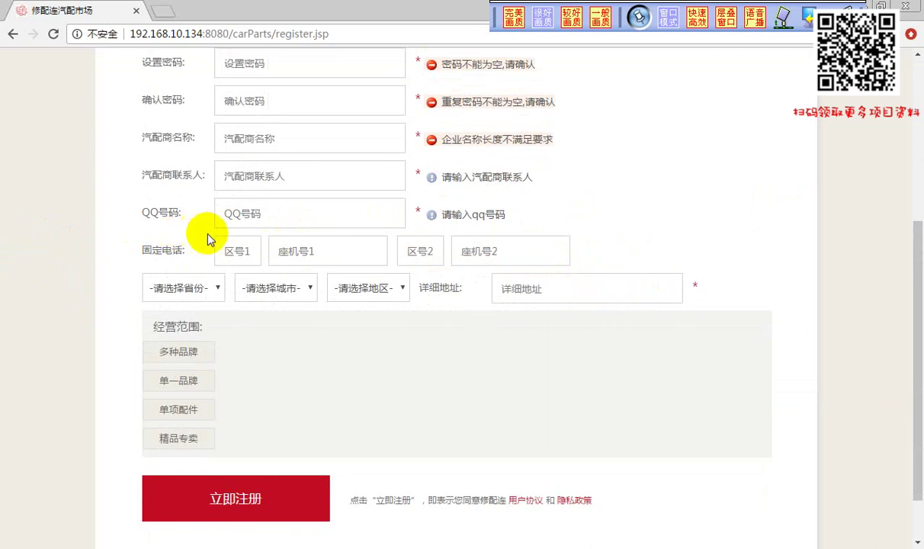
scroll(209, 238, up, 2)
scroll(233, 229, down, 1)
click(233, 209)
click(234, 244)
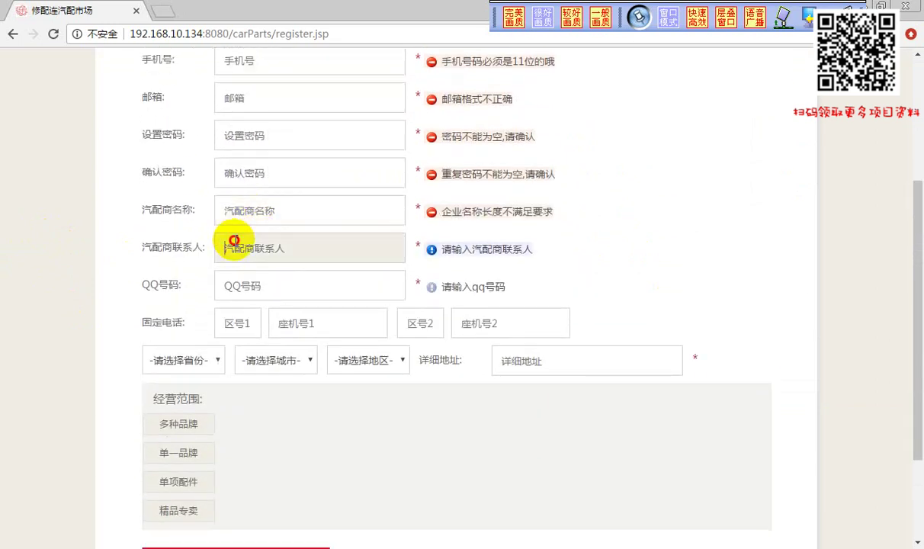
click(232, 208)
click(236, 244)
click(240, 208)
click(239, 243)
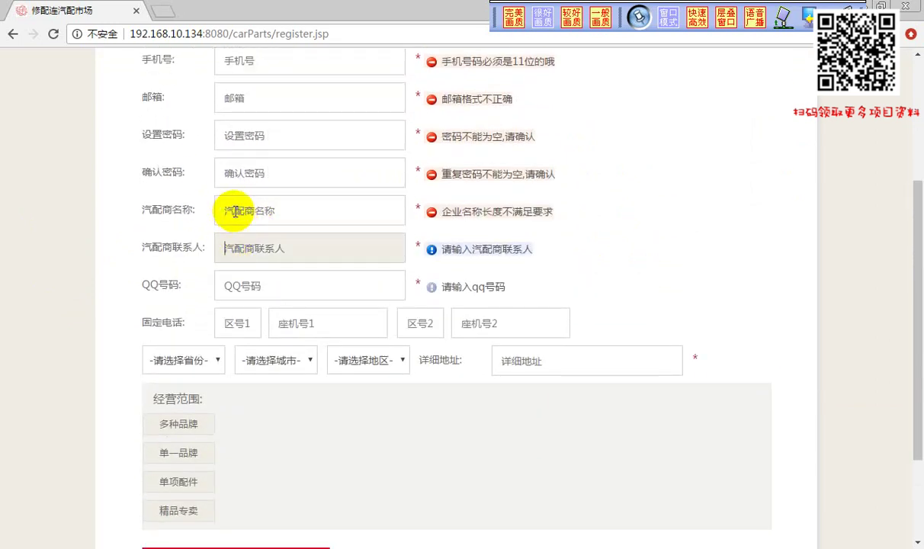
click(234, 211)
click(231, 248)
click(231, 213)
click(231, 247)
Pass through the QQ号码, 区号 and 座机号 fields so their errors, including the QQ length error, appear
click(235, 285)
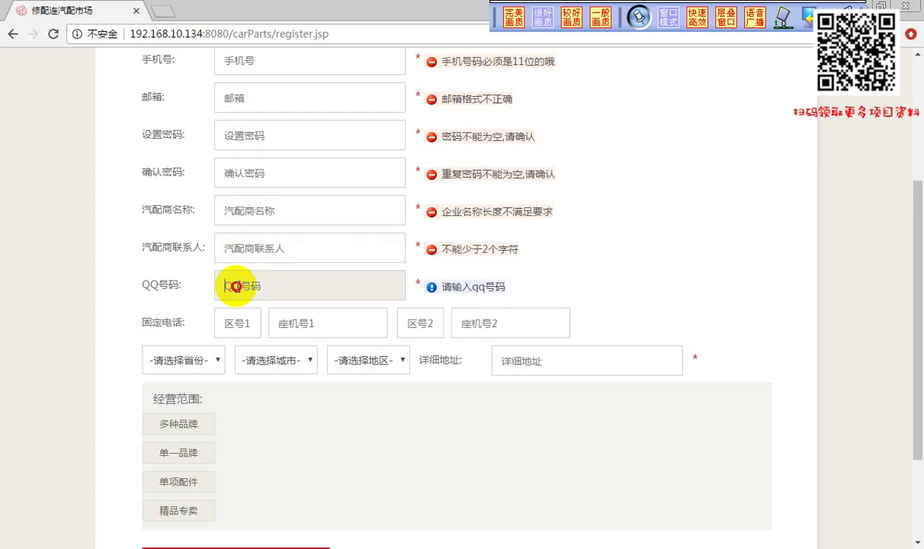
click(244, 284)
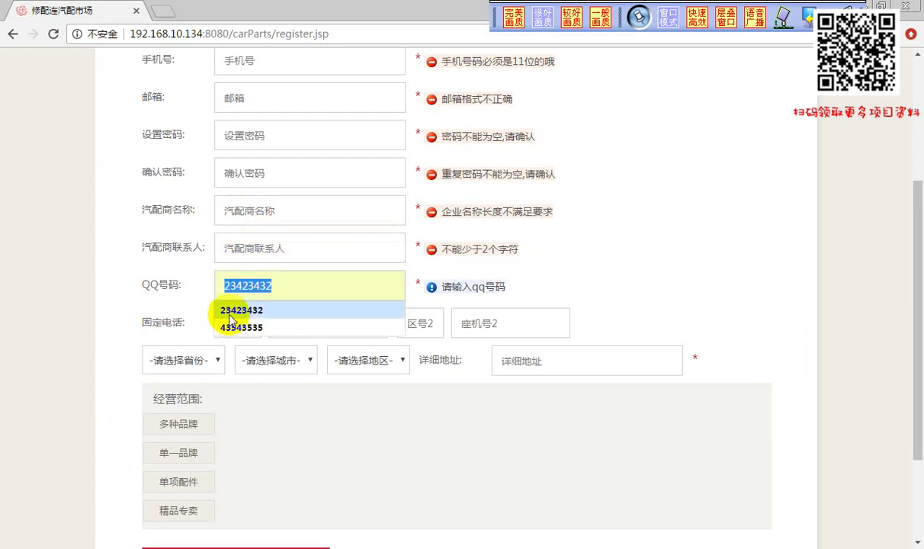
click(392, 314)
click(255, 323)
click(377, 324)
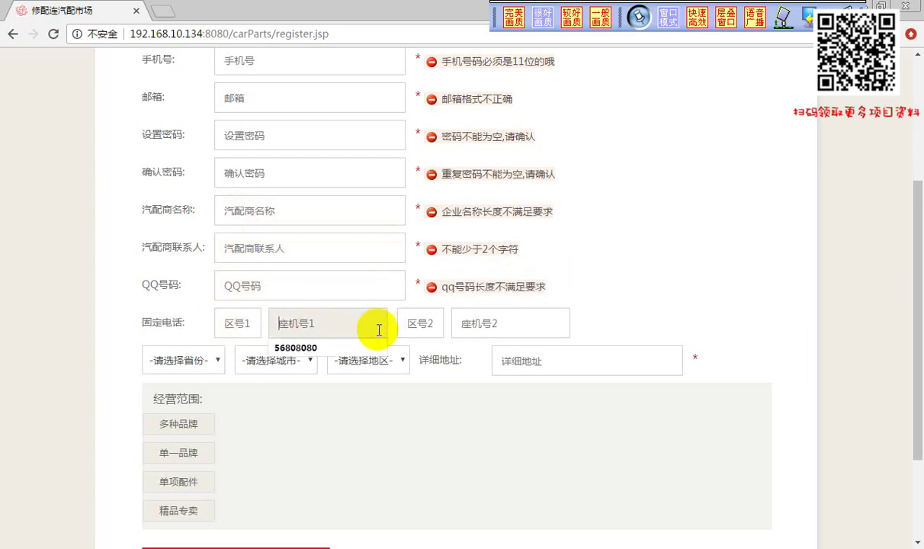
click(479, 326)
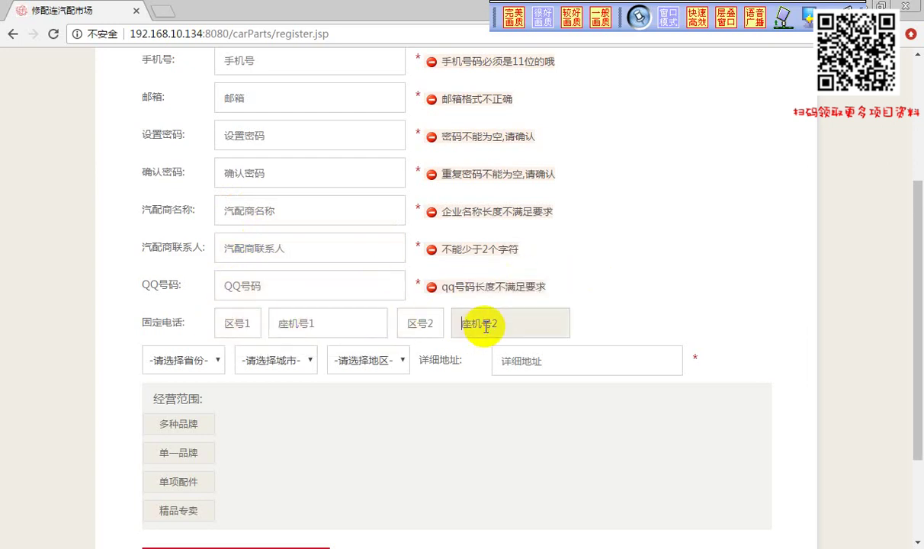
Open the province list and close it again without choosing a province
click(218, 361)
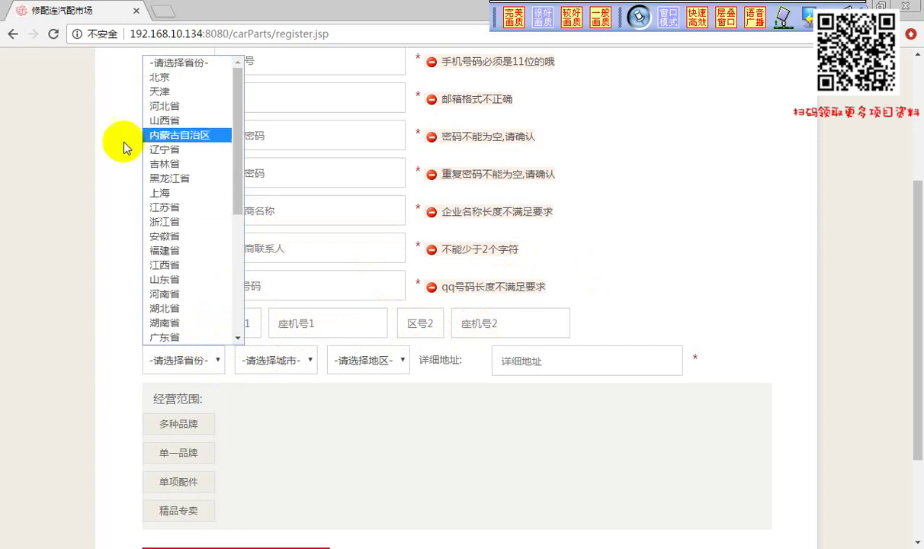
click(24, 179)
double_click(23, 177)
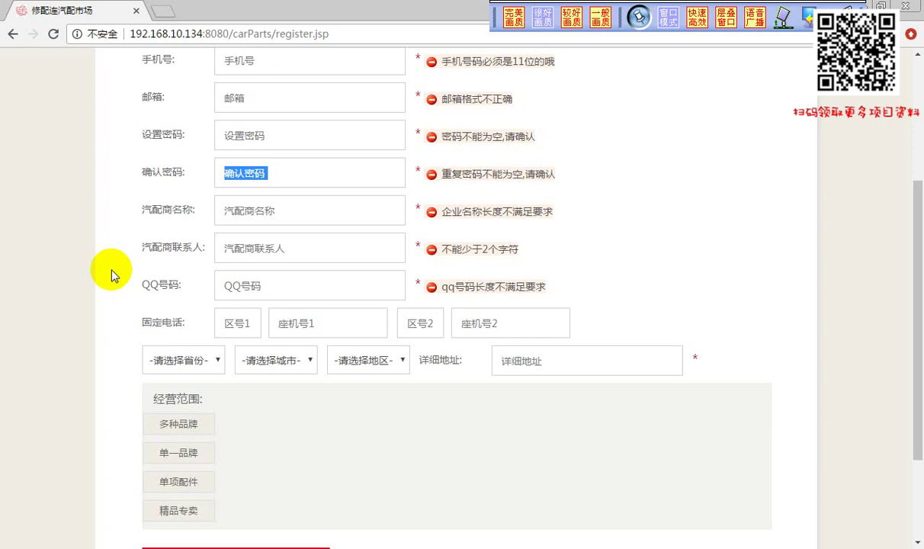
click(217, 360)
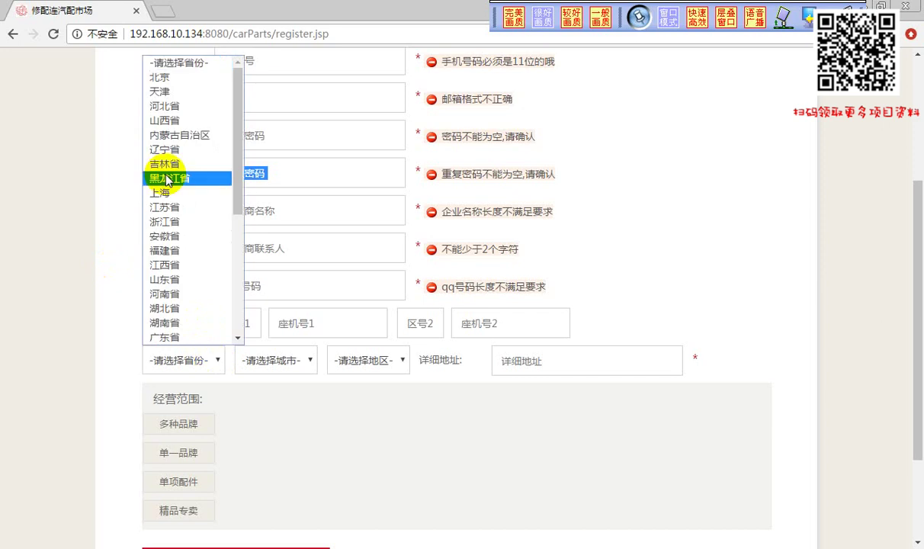
click(39, 186)
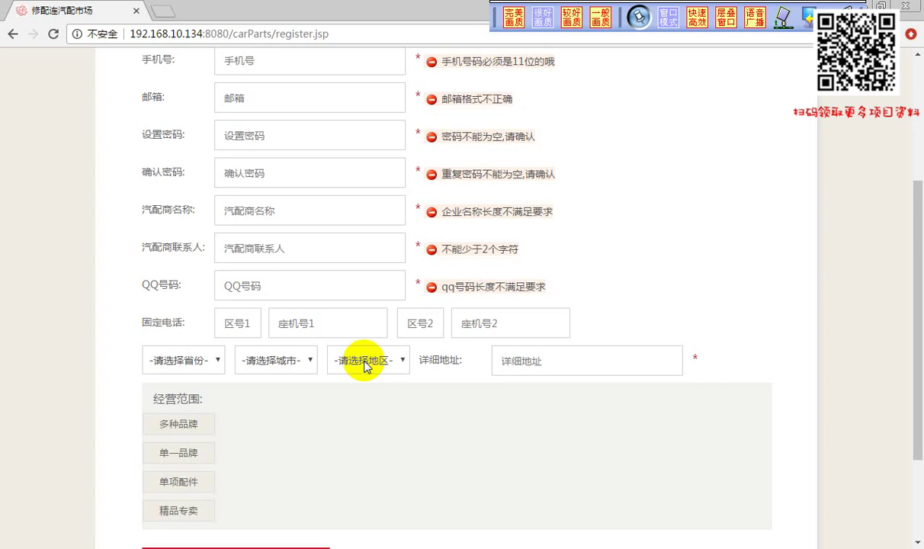
click(216, 360)
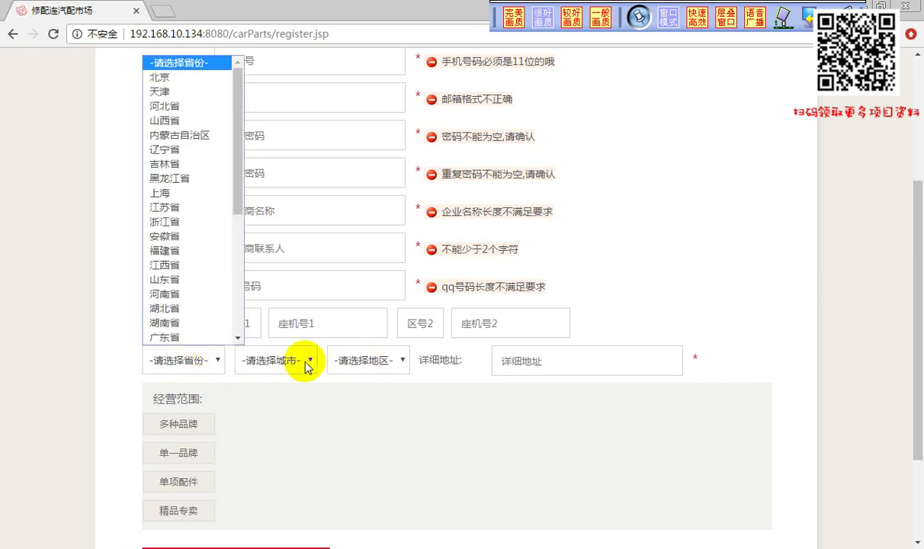
click(305, 361)
click(390, 362)
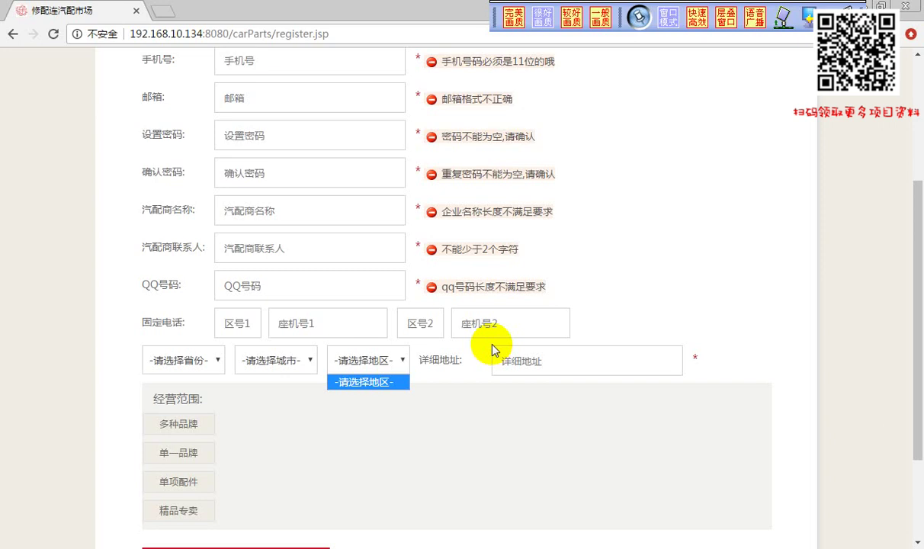
click(598, 303)
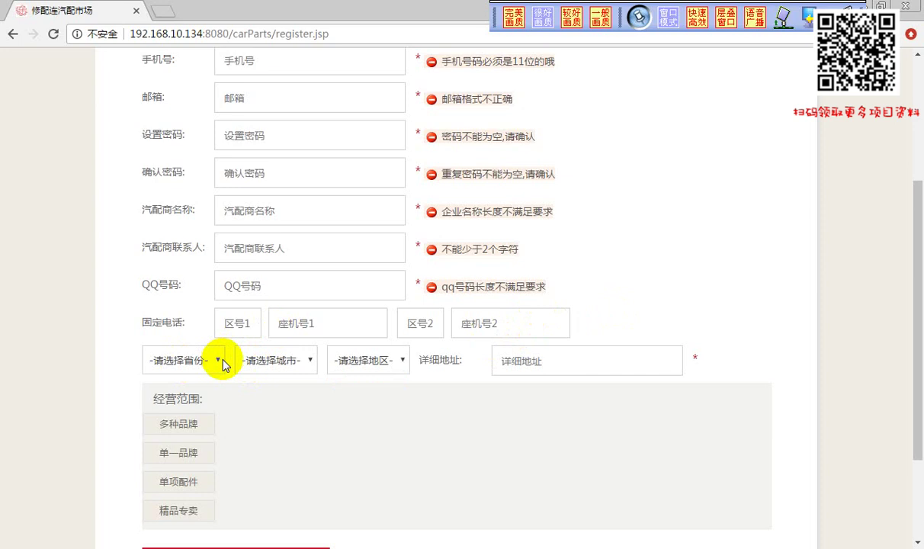
click(219, 360)
click(219, 360)
click(228, 542)
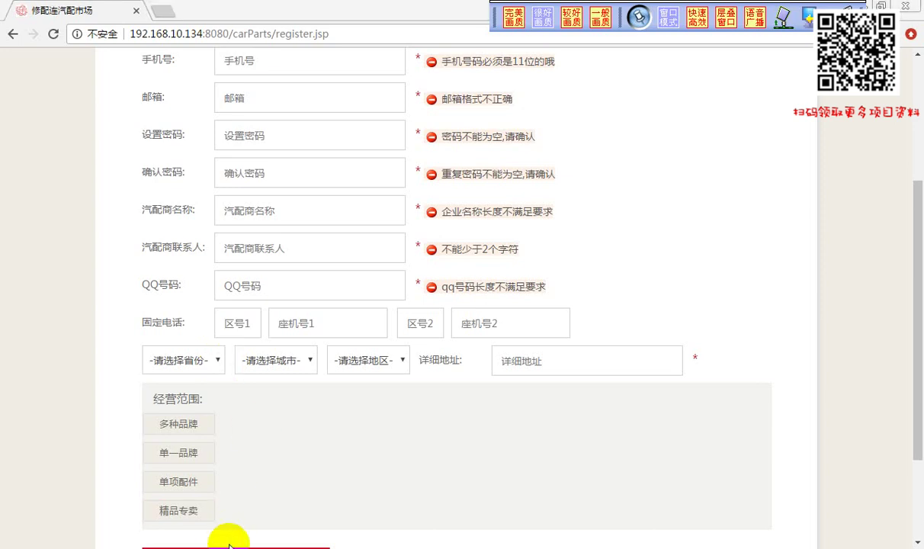
Maximize the Paint window and draw a rectangle below the 角色表 box
drag(543, 69, 258, 68)
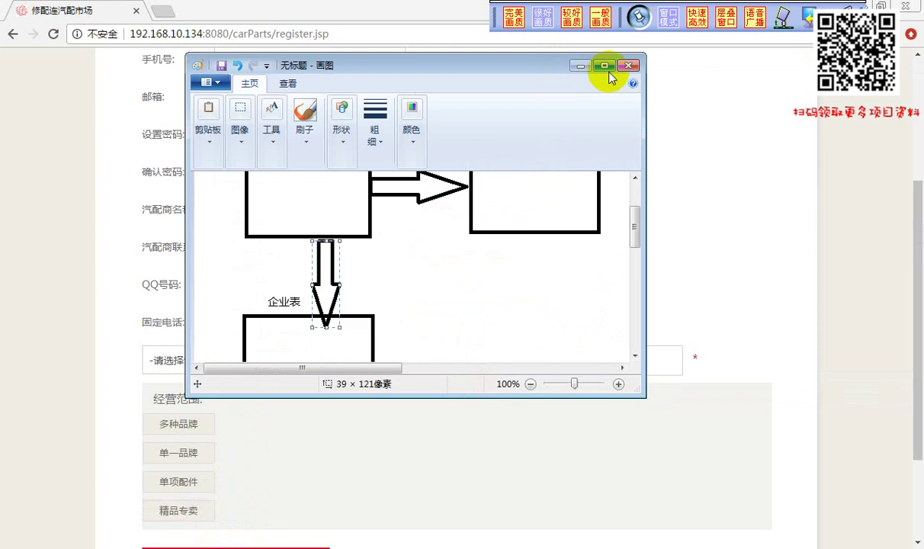
click(594, 69)
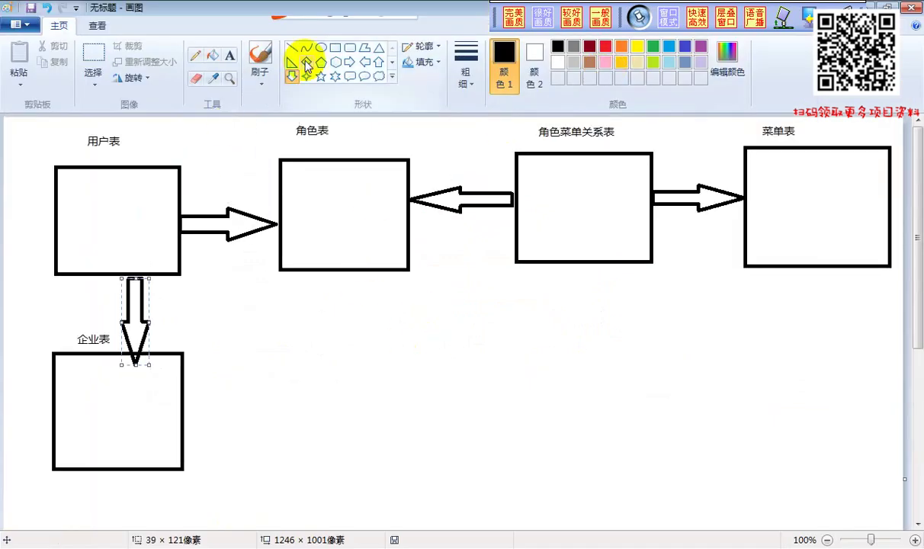
click(339, 52)
drag(277, 341, 423, 460)
Label the new rectangle 城市表 with a text box above it
click(230, 55)
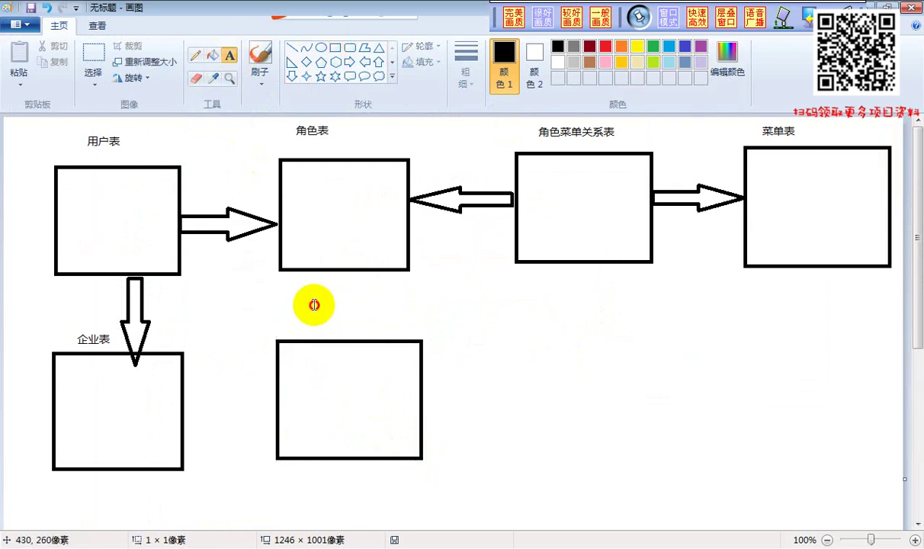
drag(314, 305, 376, 337)
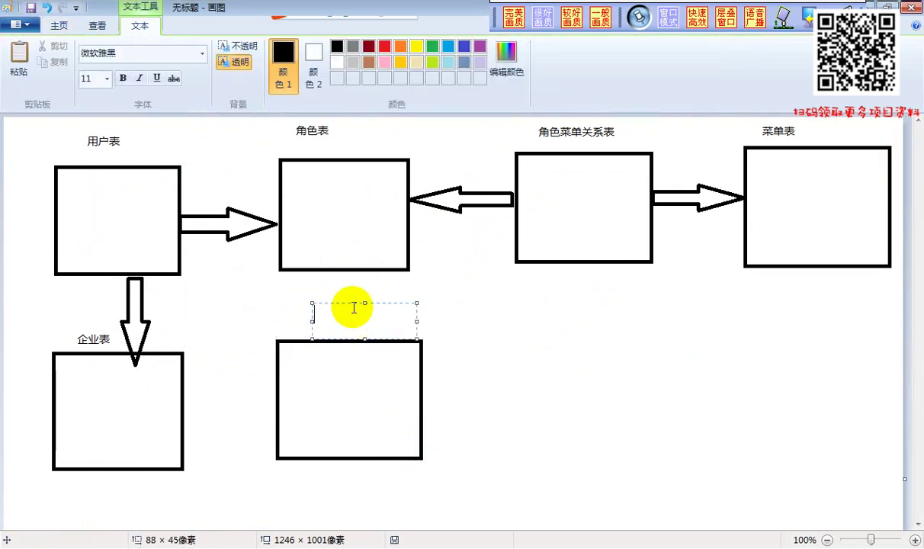
text(chengsh)
key(space)
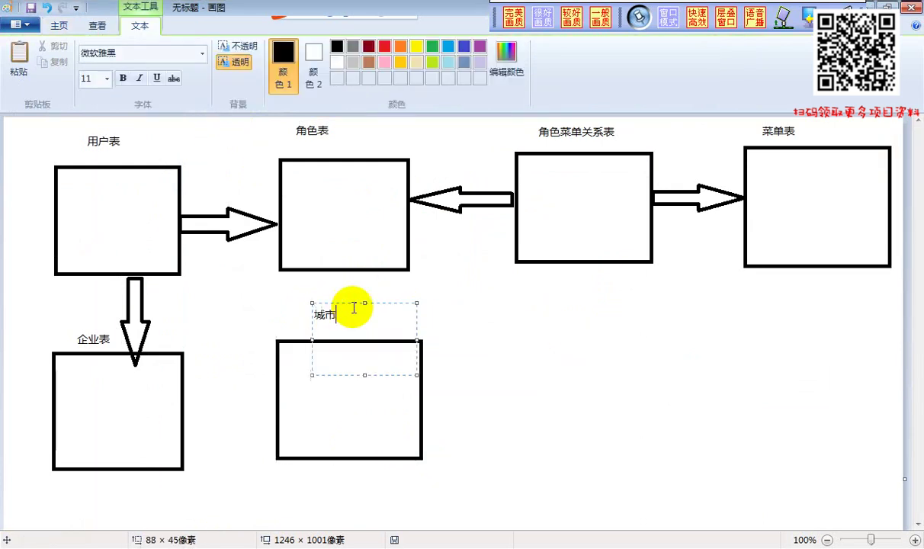
text(bia)
key(space)
click(461, 282)
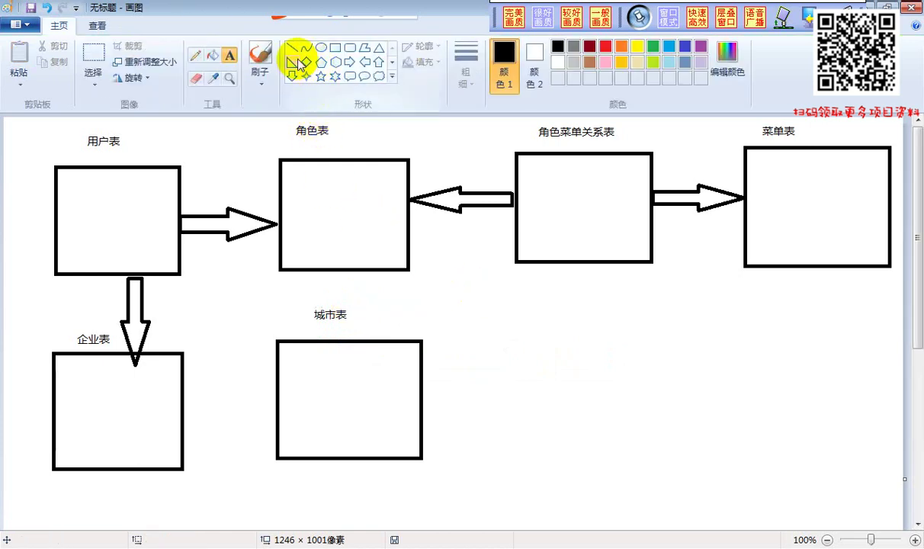
Type the first two 城市表 fields, 主键id and 名称name, on separate lines
drag(280, 352, 415, 437)
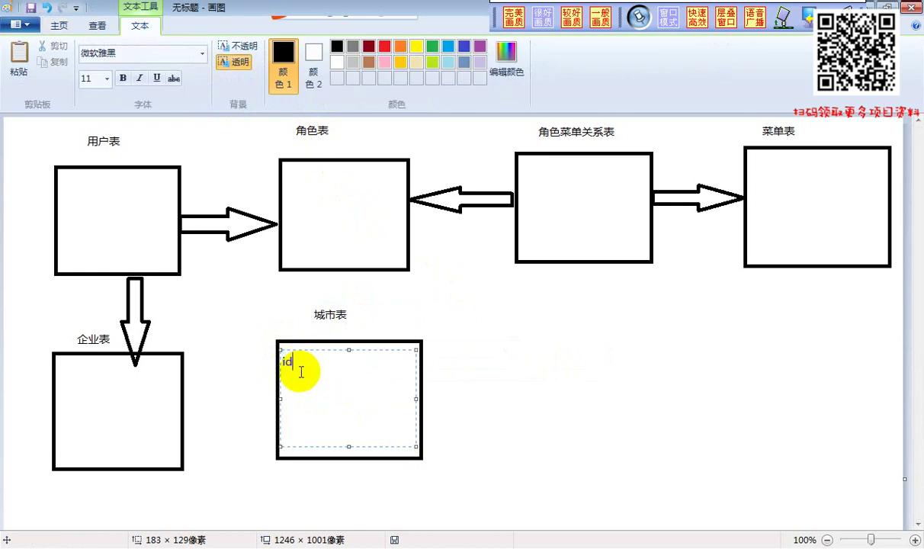
text(zhu)
key(BackSpace)
key(BackSpace)
key(BackSpace)
text(zhujian)
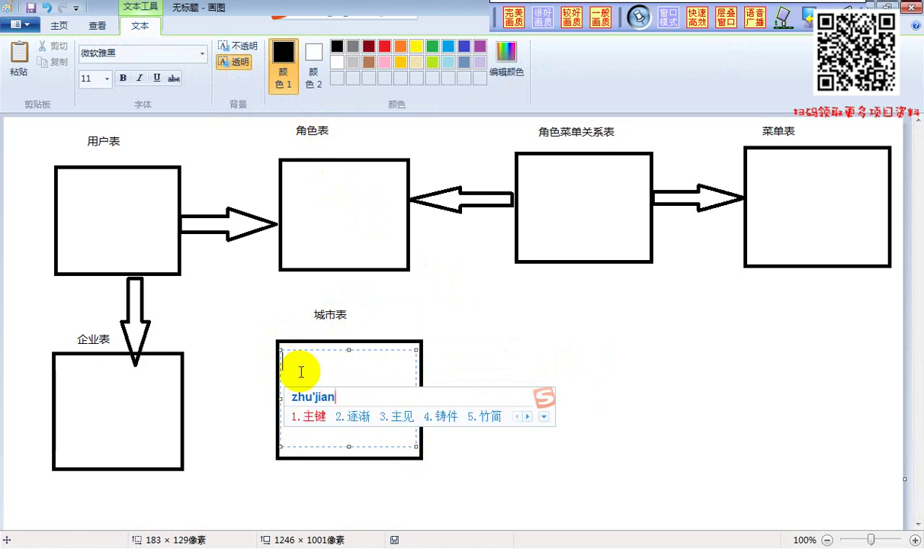
key(space)
text(id)
key(Return)
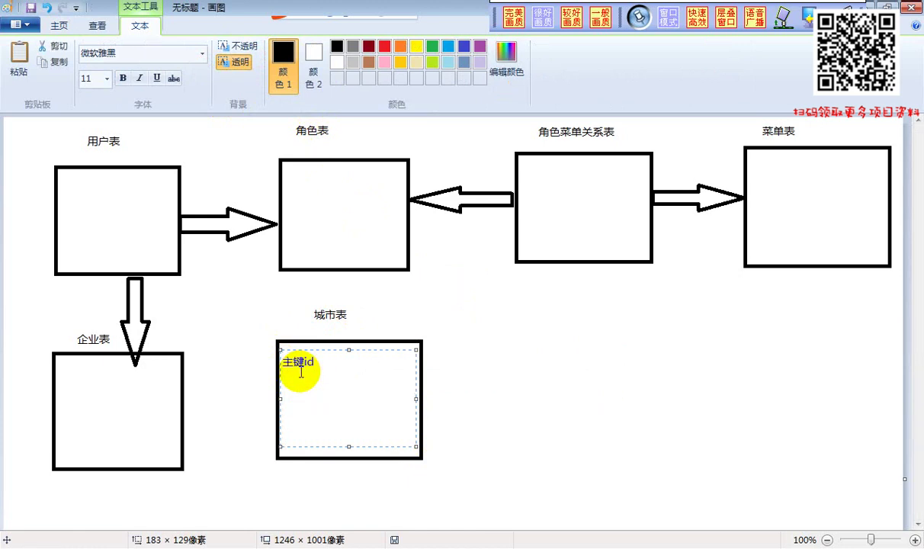
text(m)
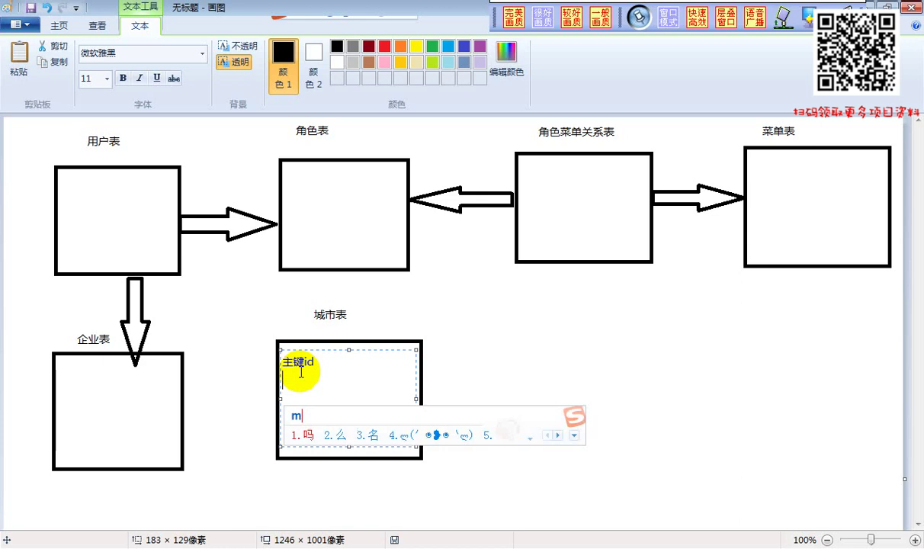
text(ingcheng)
key(space)
text(name)
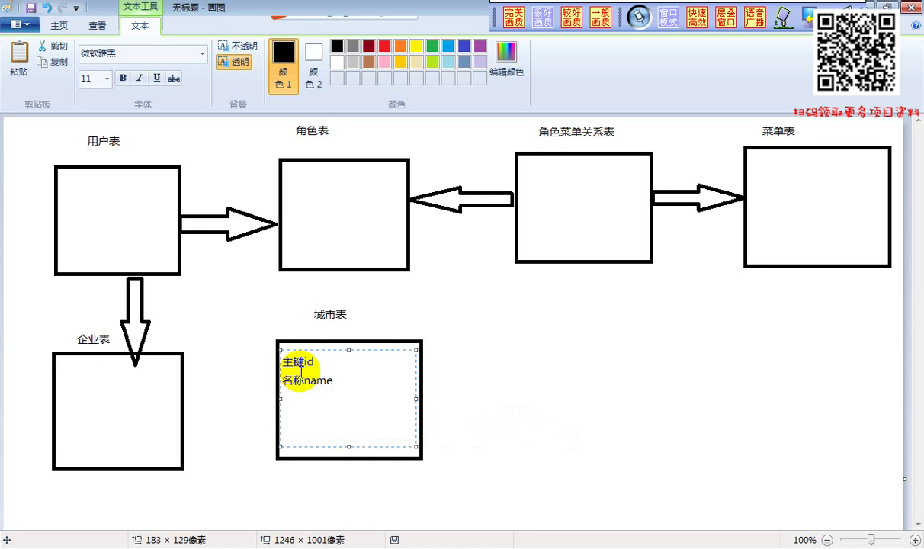
Add the third field 父id(父亲节点的主键) and commit the text
text(fuqin)
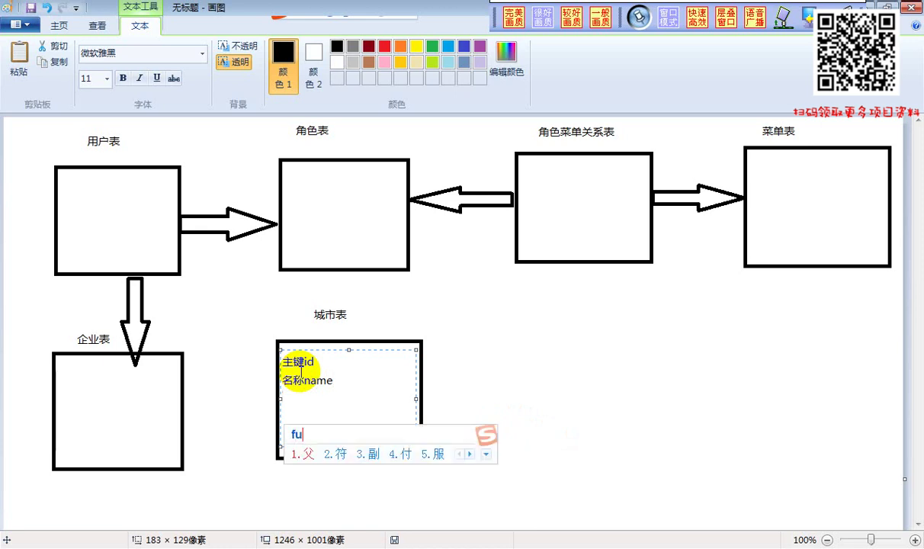
key(space)
text(id)
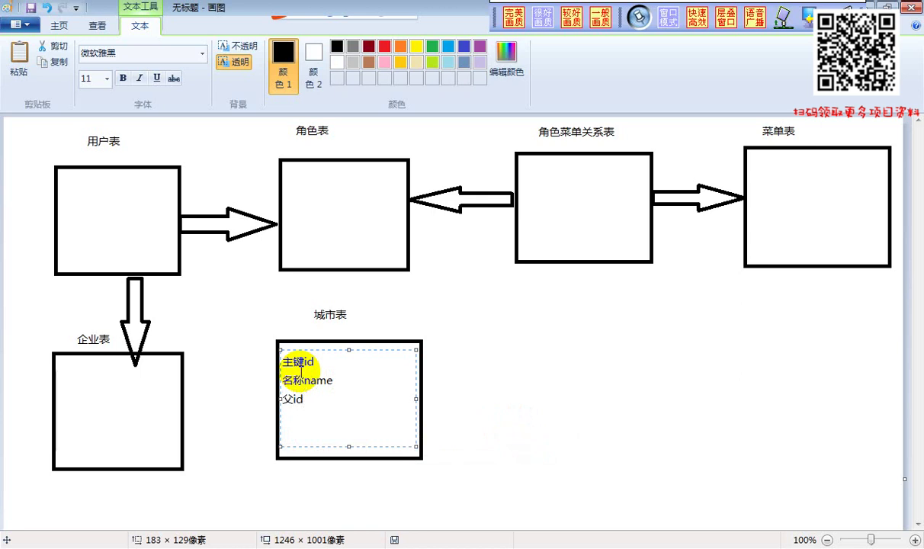
key(Return)
text(fujie)
key(Escape)
text(()fuqin)
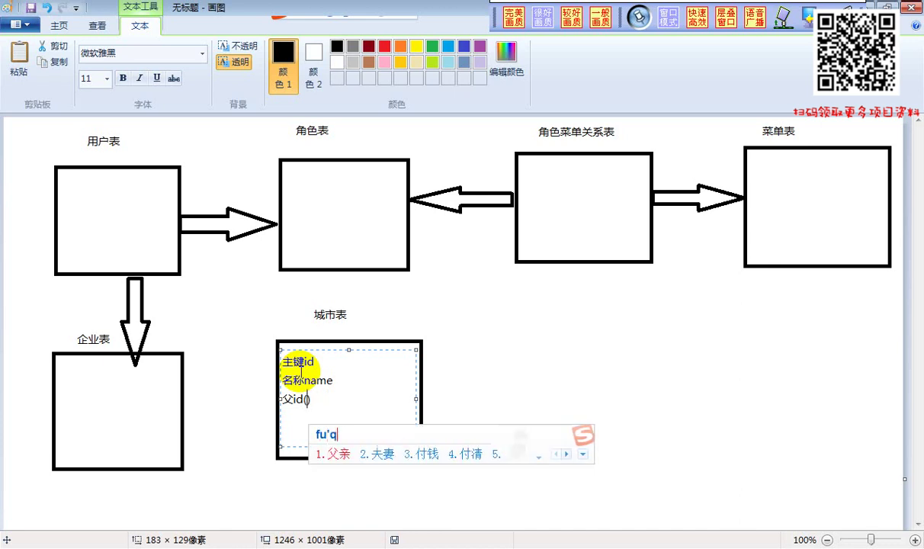
key(space)
text(de)
key(space)
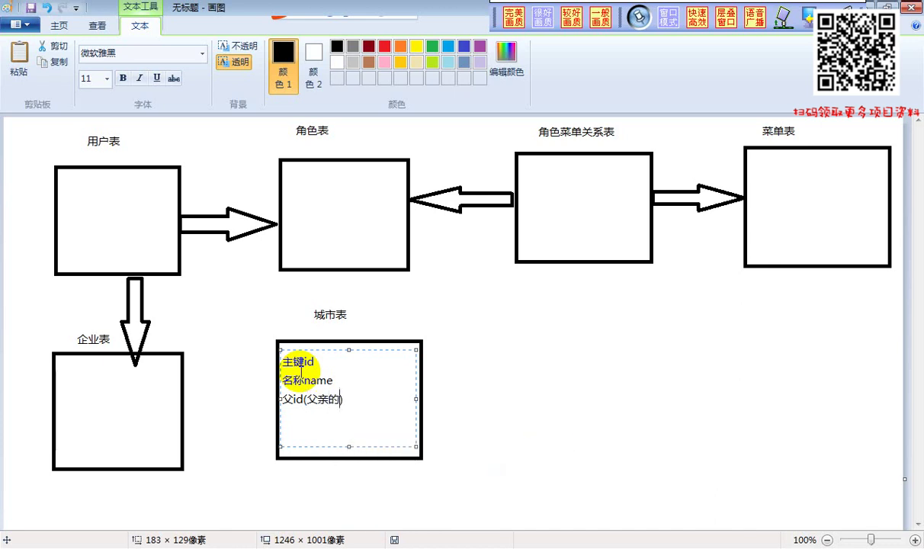
key(BackSpace)
text(jiedian)
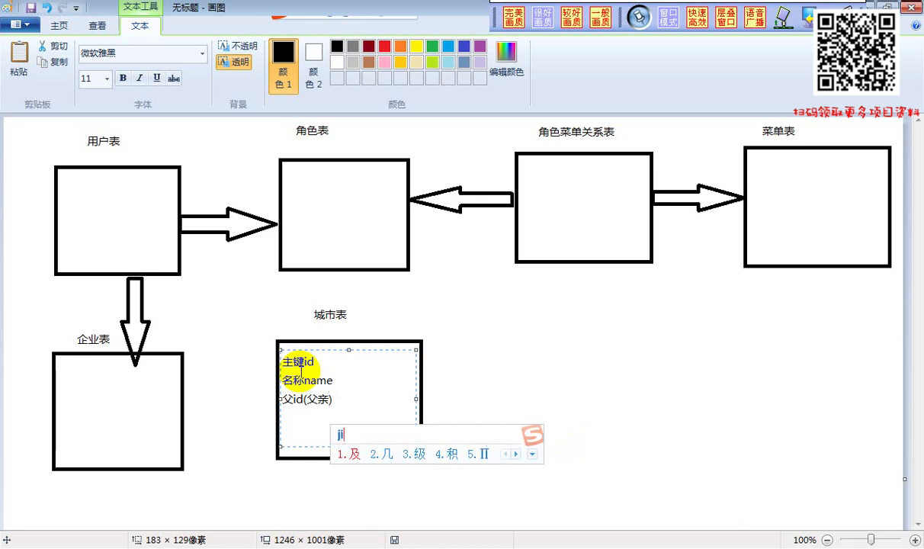
key(space)
text(de)
key(space)
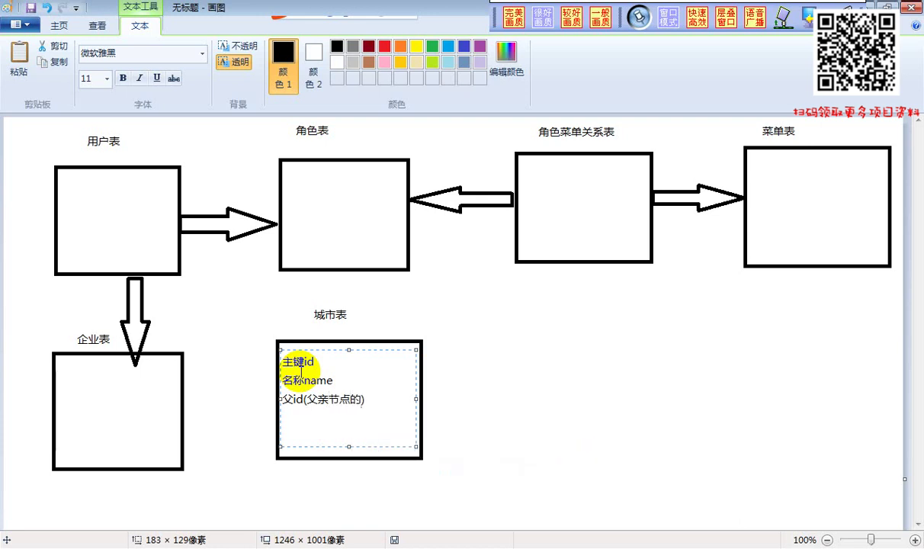
text(zhujian)
key(space)
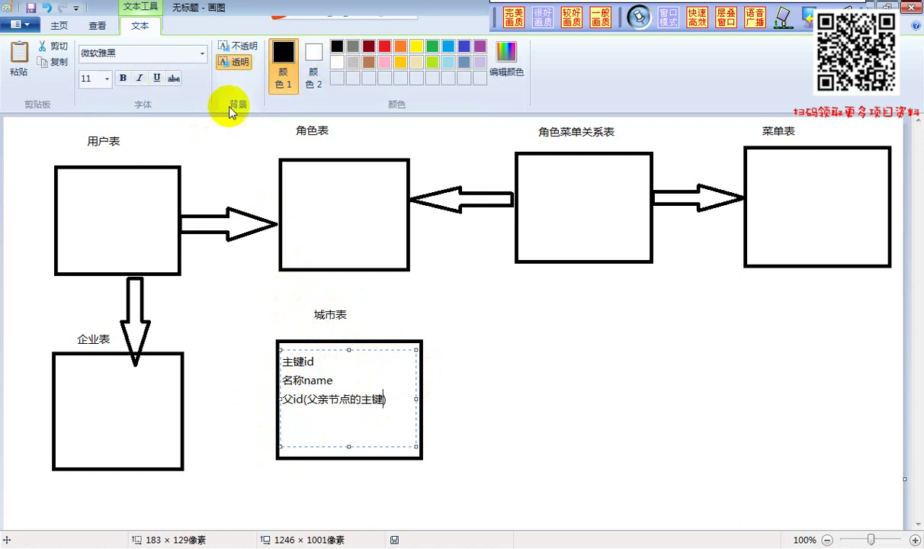
click(239, 160)
Draw a rectangle to the right of 城市表 and set a text area inside it
click(335, 48)
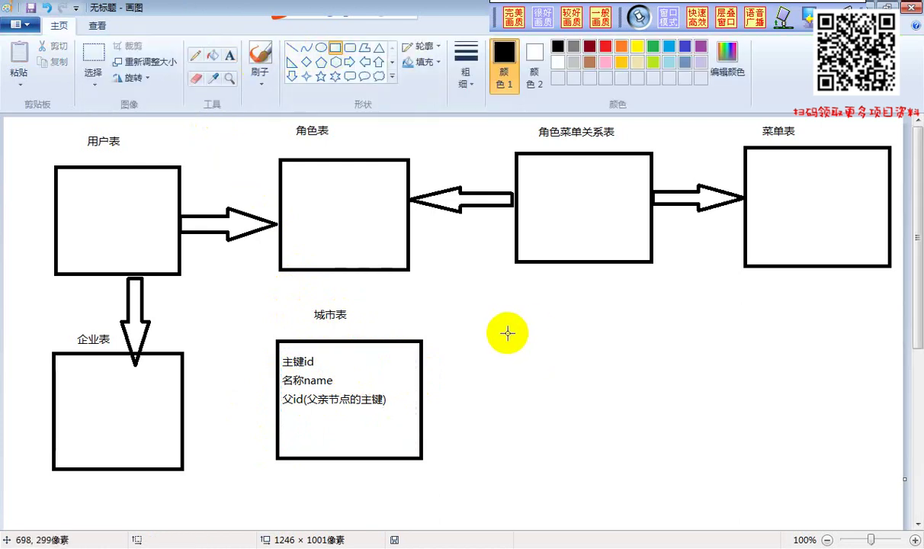
mouse_move(506, 326)
mouse_down()
mouse_move(573, 395)
mouse_move(667, 443)
mouse_move(671, 458)
mouse_up()
click(229, 55)
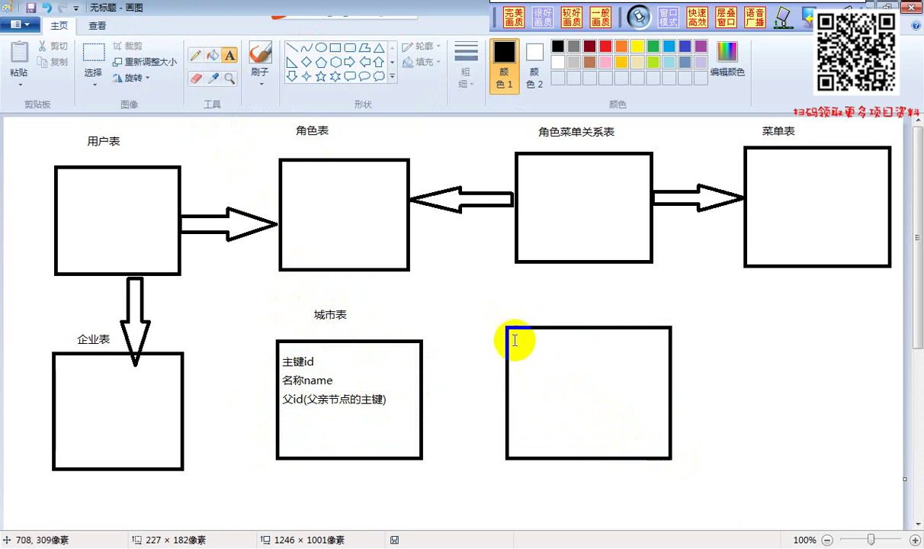
drag(514, 340, 638, 433)
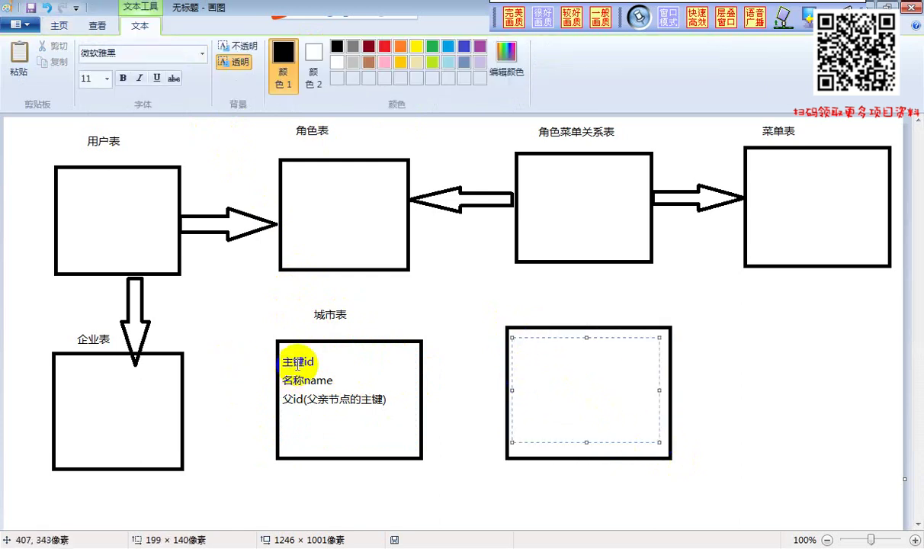
click(527, 351)
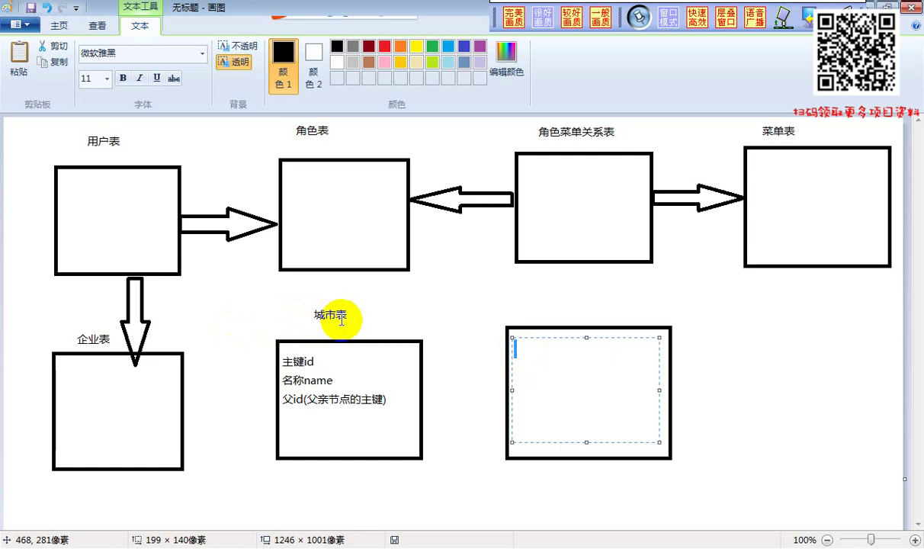
Type rows 1 中国 0, 2 河北省 1 and 3 河南省 1, each on its own line
text(1)
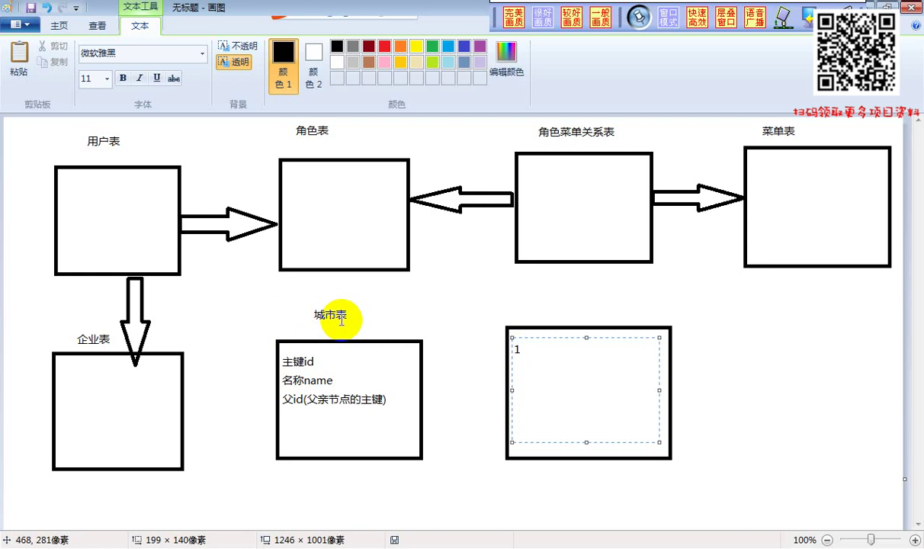
text(zhonggu)
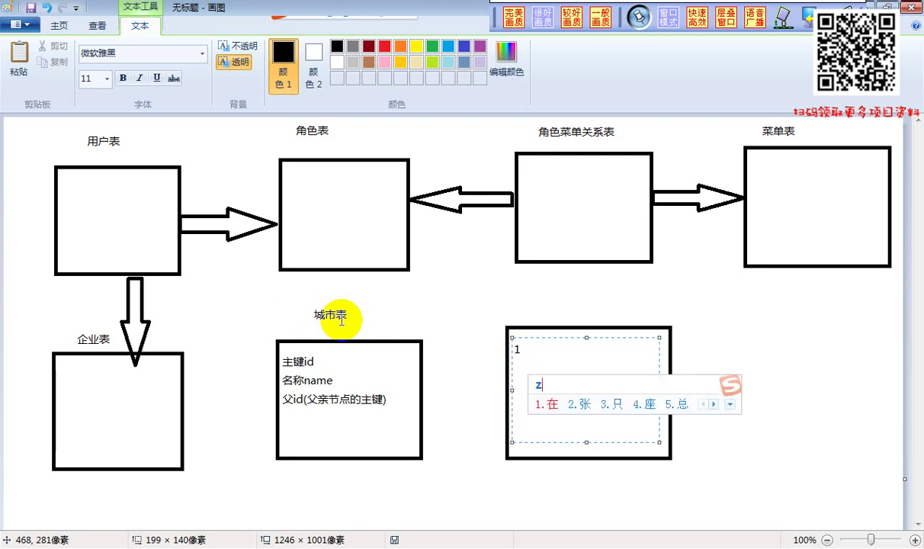
text(o)
key(space)
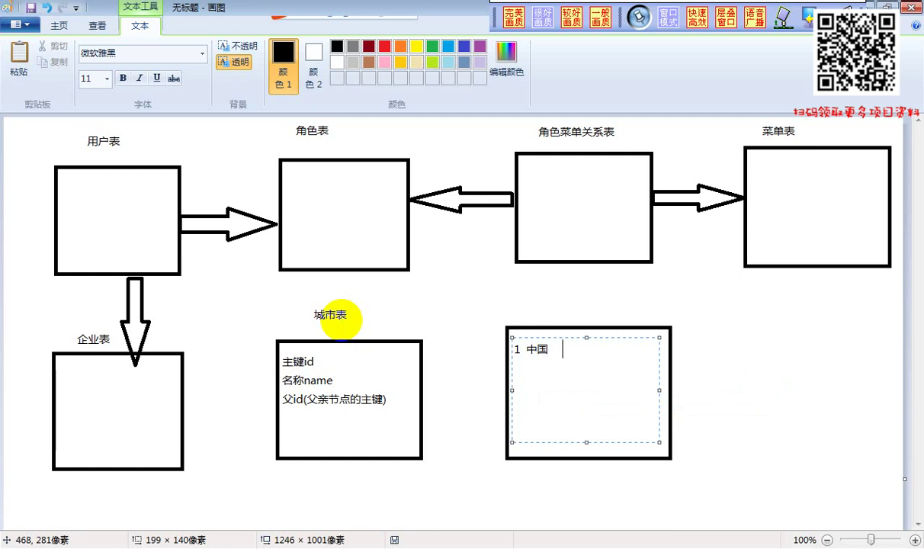
text(0)
key(Return)
text(2)
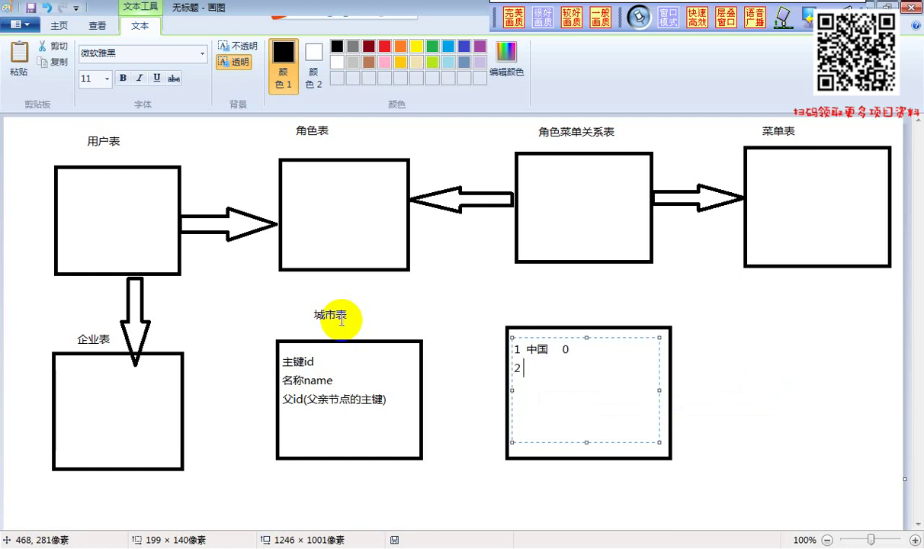
text( heibei)
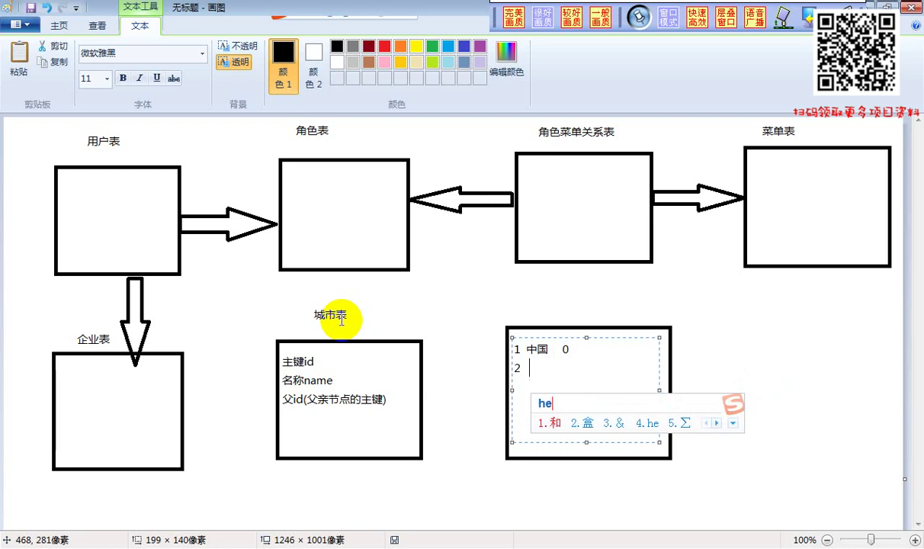
key(BackSpace)
key(BackSpace)
key(BackSpace)
key(BackSpace)
text(beisheng)
key(space)
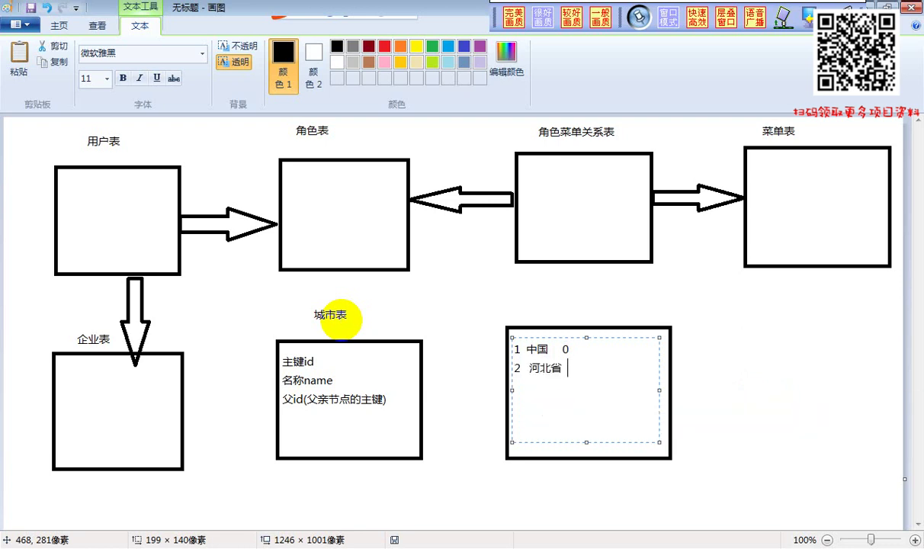
text(1)
key(Return)
text(3henansheng)
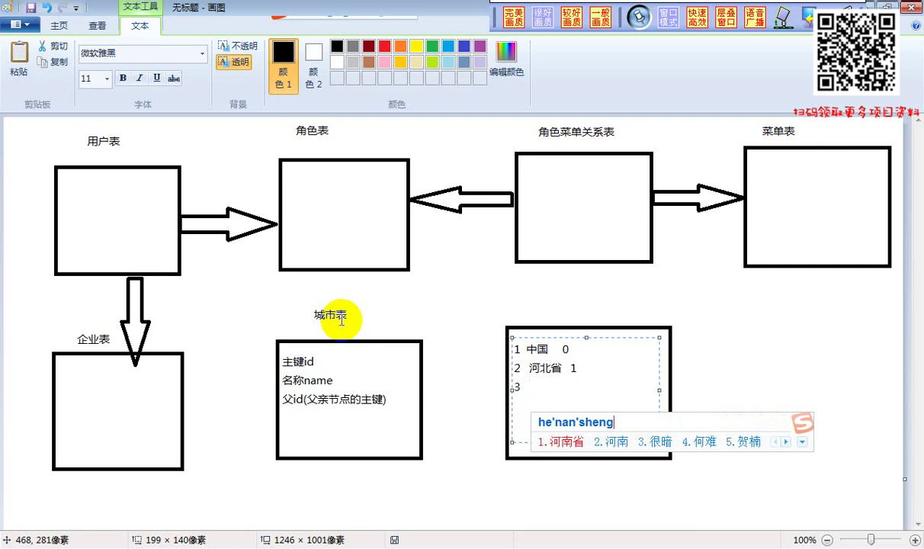
key(space)
text(1)
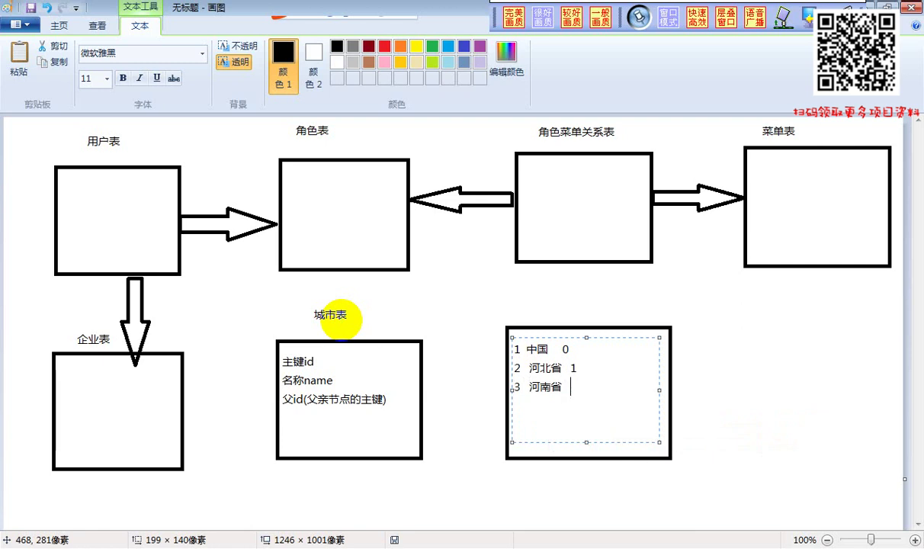
key(Return)
Type rows 4 唐山市 2 and 5 石家庄市 2 on new lines
text(4 tangshan)
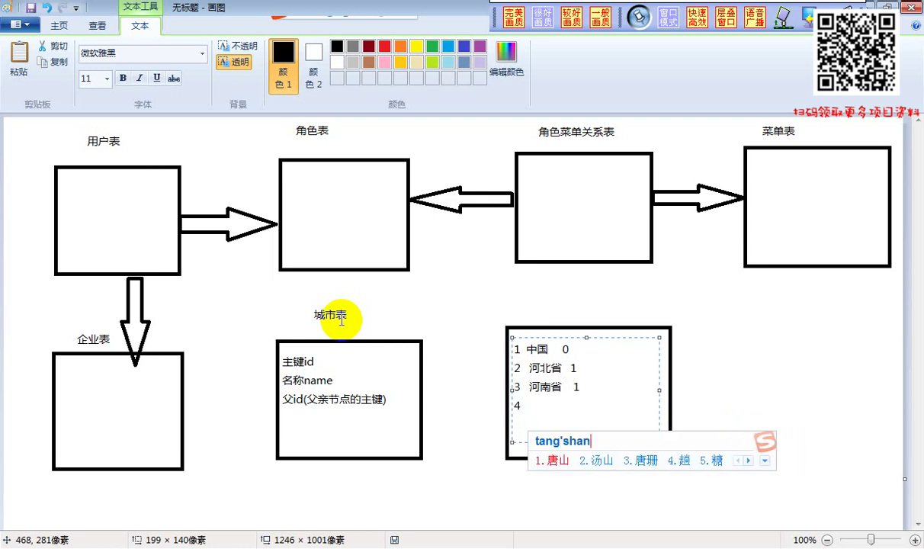
key(space)
text(shi)
key(space)
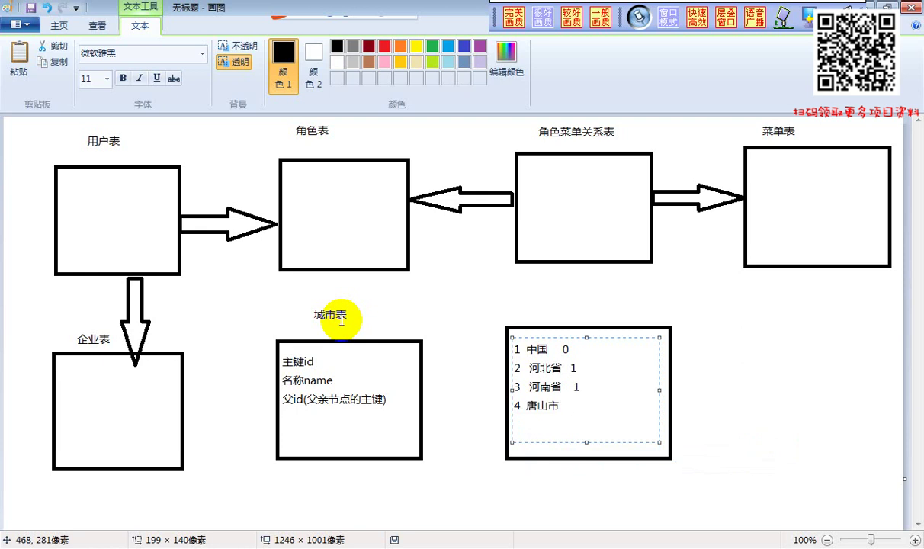
text(2)
key(Return)
text(5shijiazhuan)
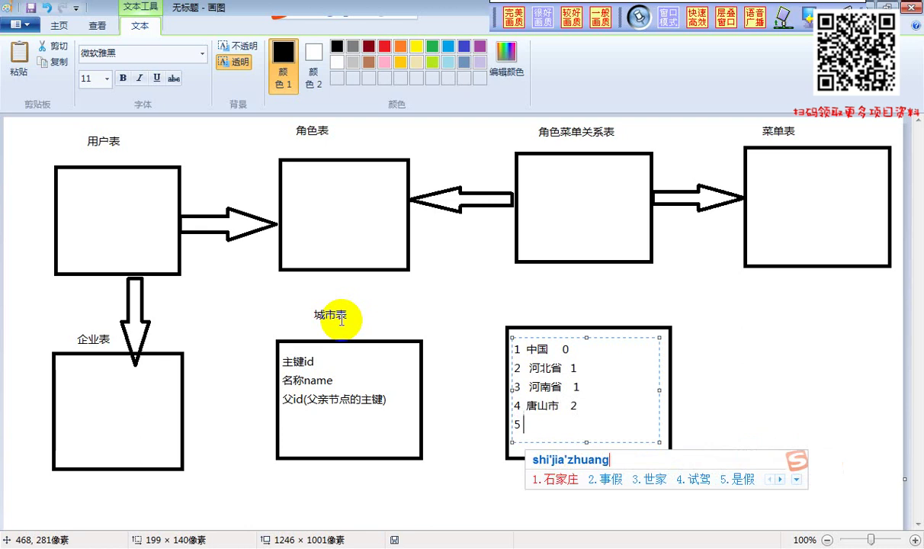
text(gshi)
key(space)
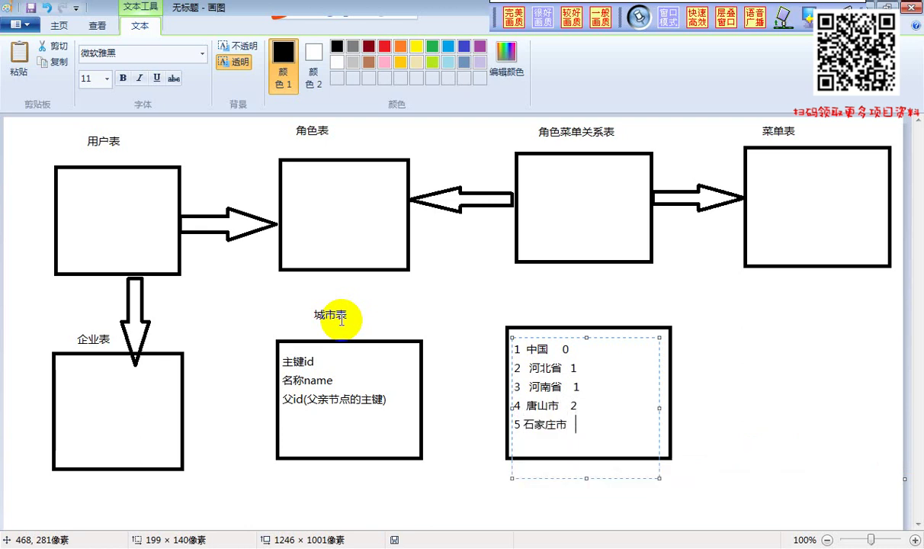
text(2)
key(Return)
key(Return)
Type row 6 唐山一区 4 and begin row 7 唐山二区 4
text(6 tangshan)
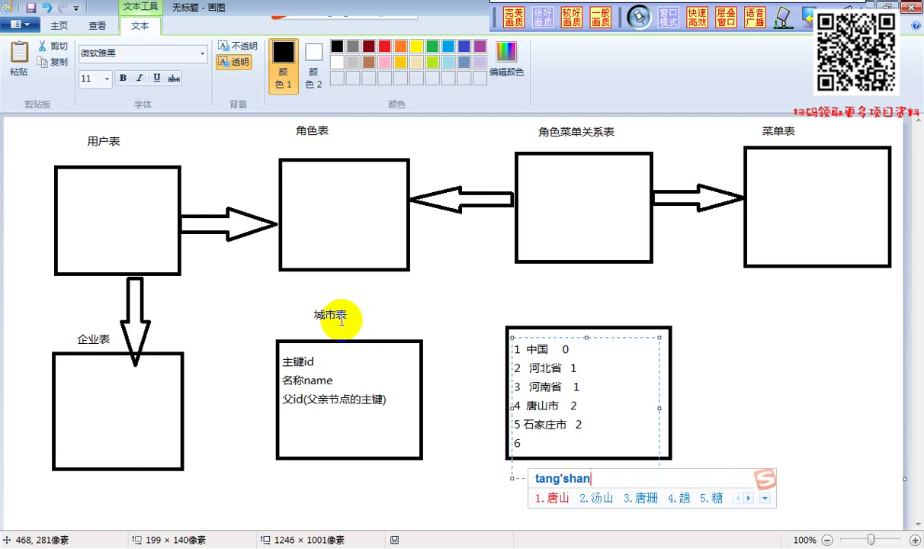
key(space)
text(yiqu)
key(space)
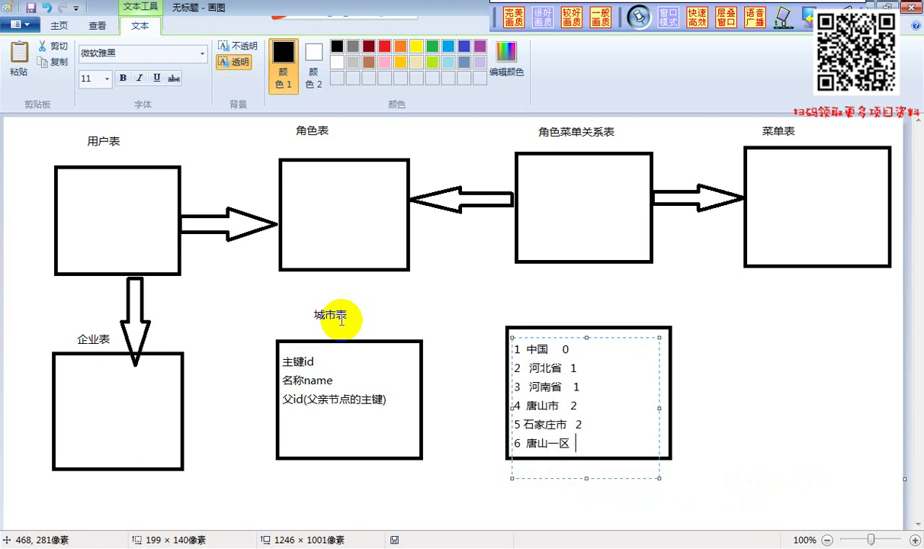
text(4)
key(Return)
text(7 tangsh)
key(space)
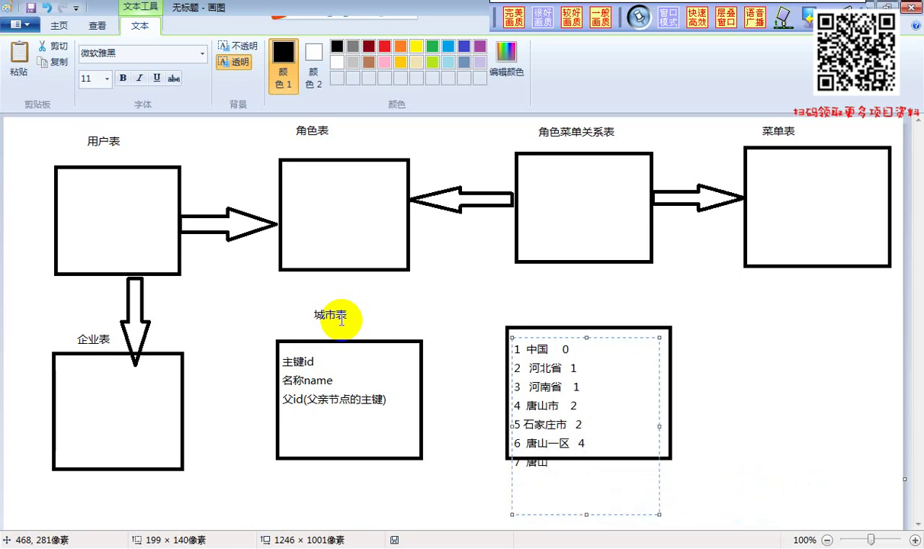
text(er qu )
text(4)
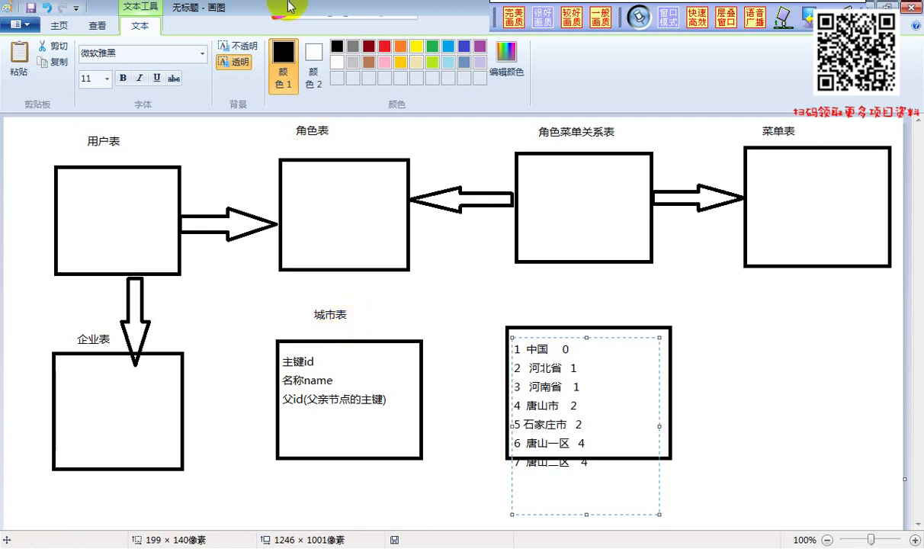
Commit the seven sample city rows onto the canvas
click(226, 146)
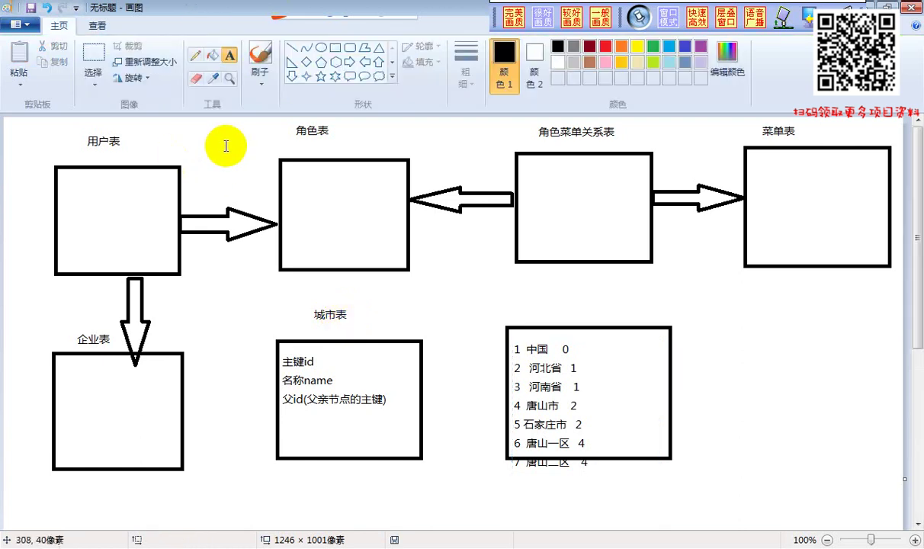
Draw three small ovals: one on top, one below-left and one below-right
click(320, 50)
drag(746, 306, 789, 333)
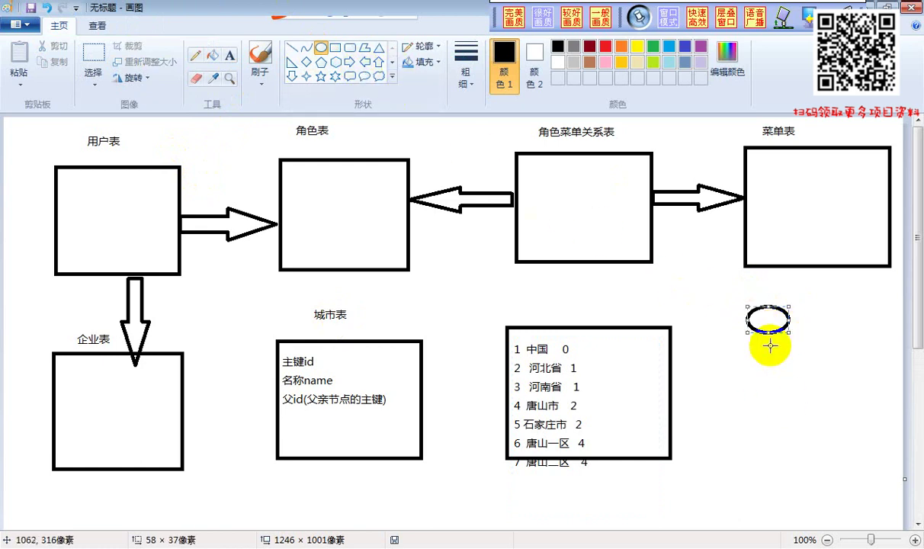
drag(704, 359, 746, 392)
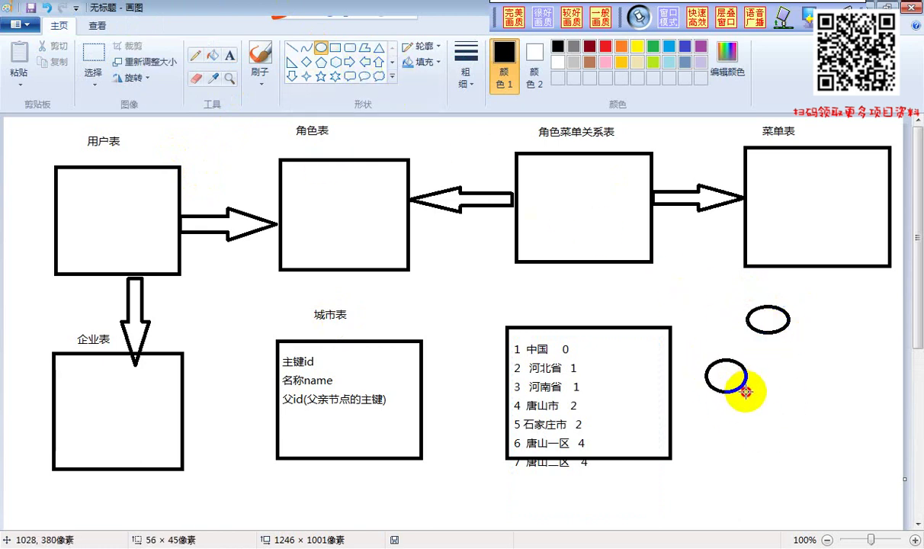
drag(789, 362, 837, 389)
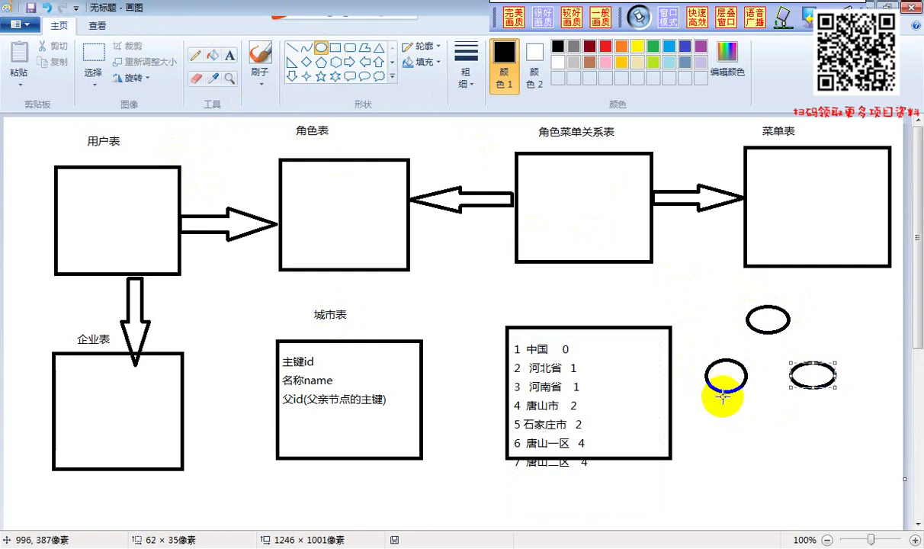
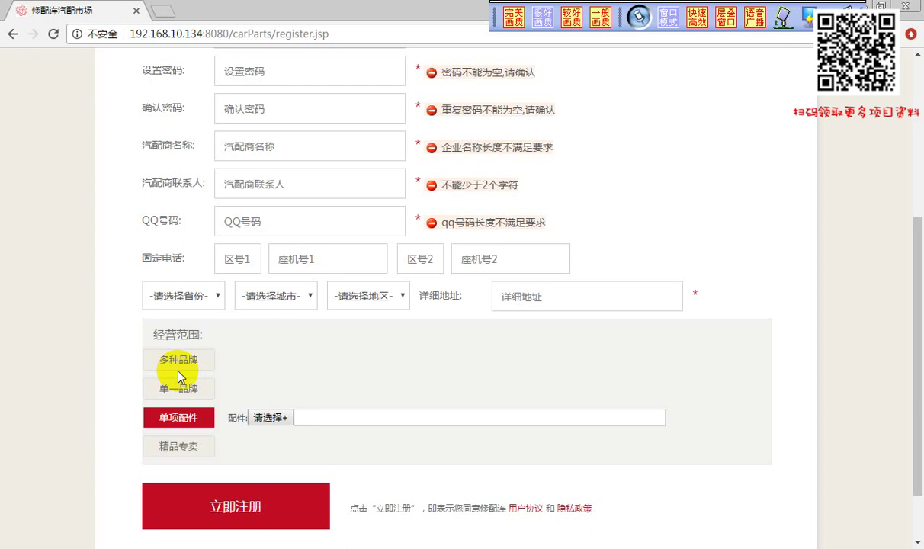
click(269, 418)
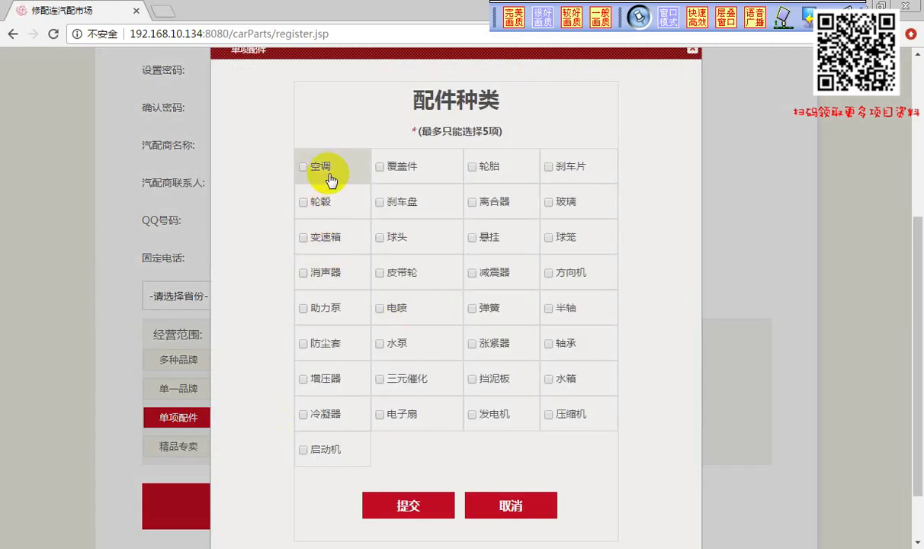
click(330, 175)
click(401, 169)
click(499, 173)
click(328, 233)
click(430, 229)
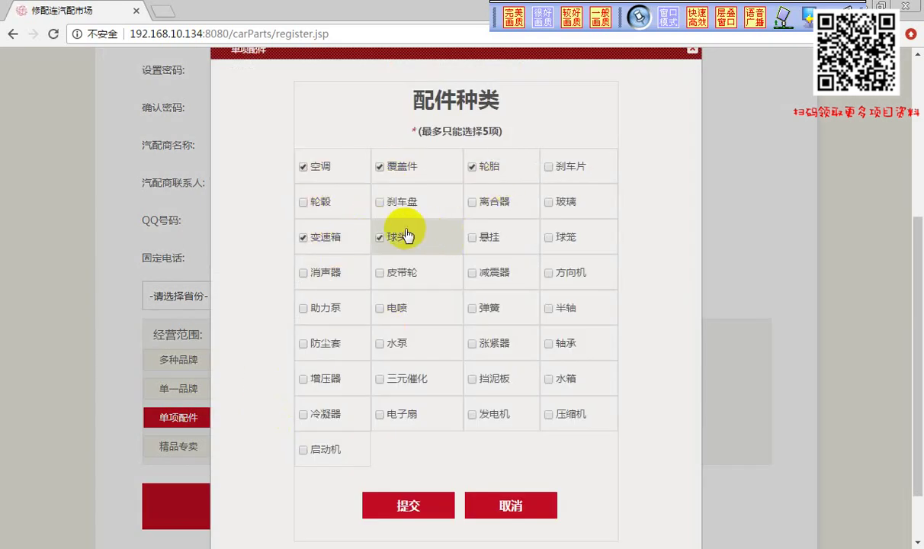
click(391, 194)
click(478, 198)
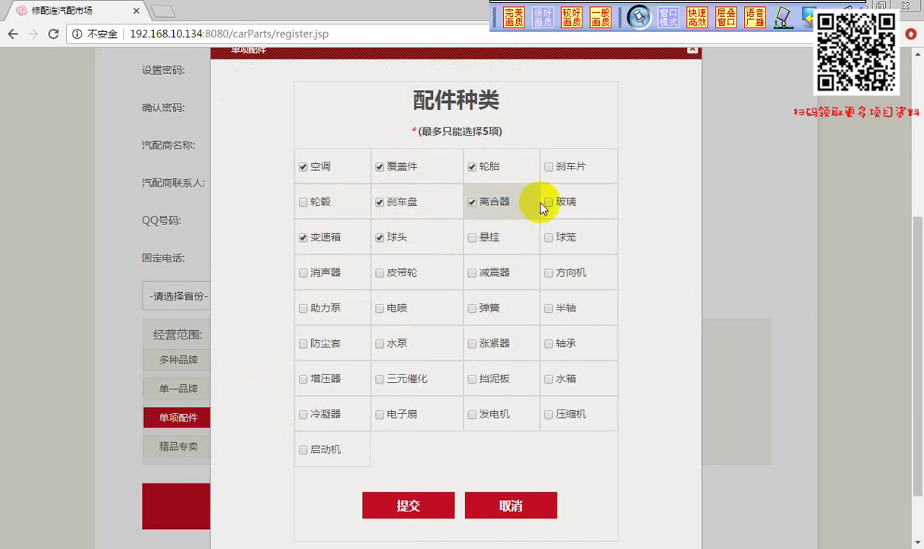
click(543, 201)
click(560, 227)
click(451, 230)
click(468, 241)
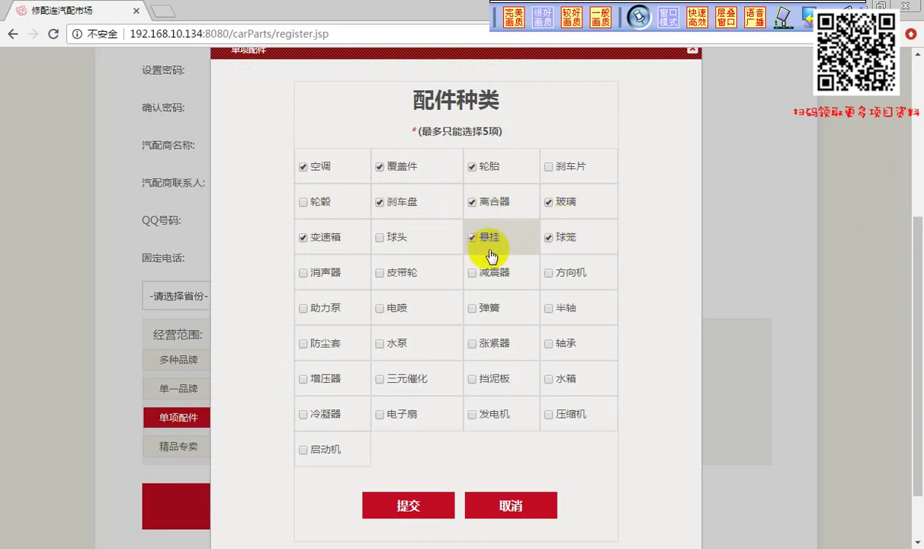
click(470, 268)
click(338, 284)
click(393, 302)
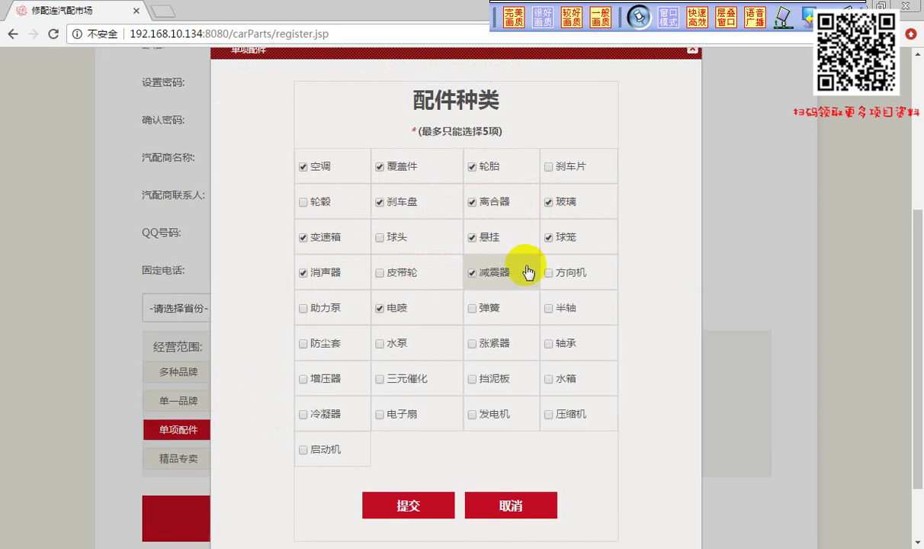
scroll(610, 176, up, 4)
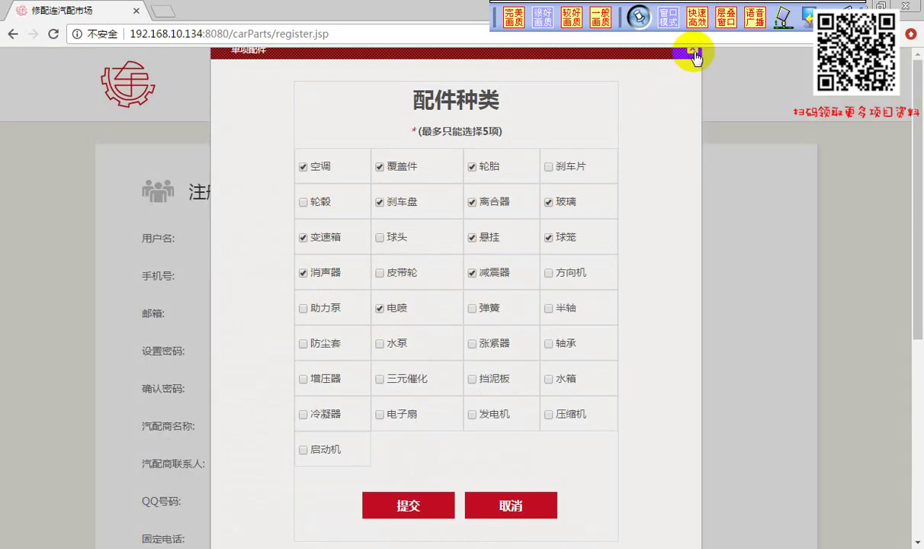
click(693, 53)
scroll(463, 425, down, 3)
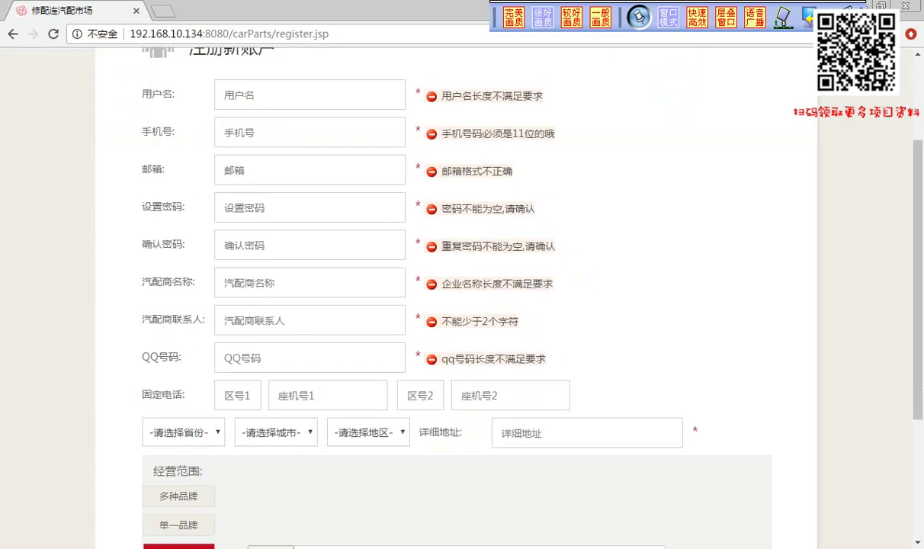
key(alt+Tab)
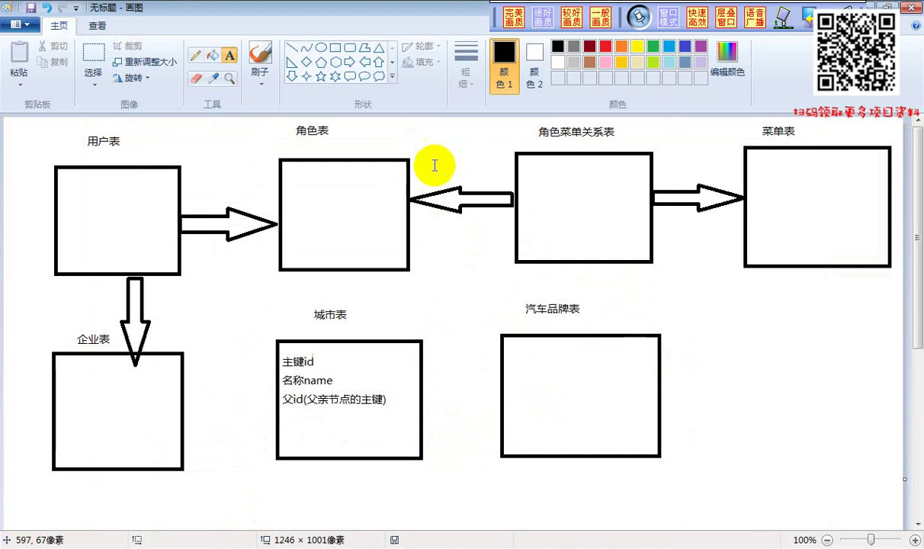
Draw a rectangle right of 汽车品牌表 and label it 配件种类表 above the box
click(334, 47)
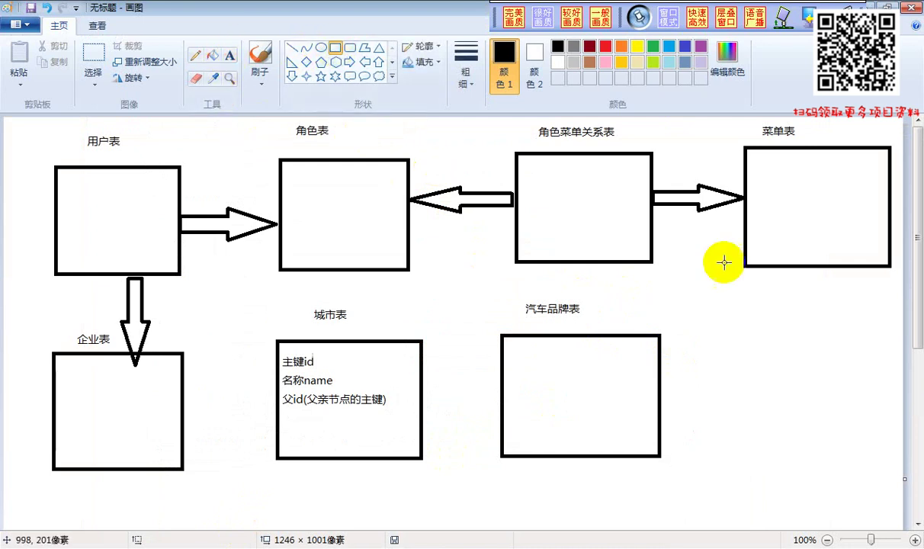
drag(721, 333, 875, 452)
click(235, 55)
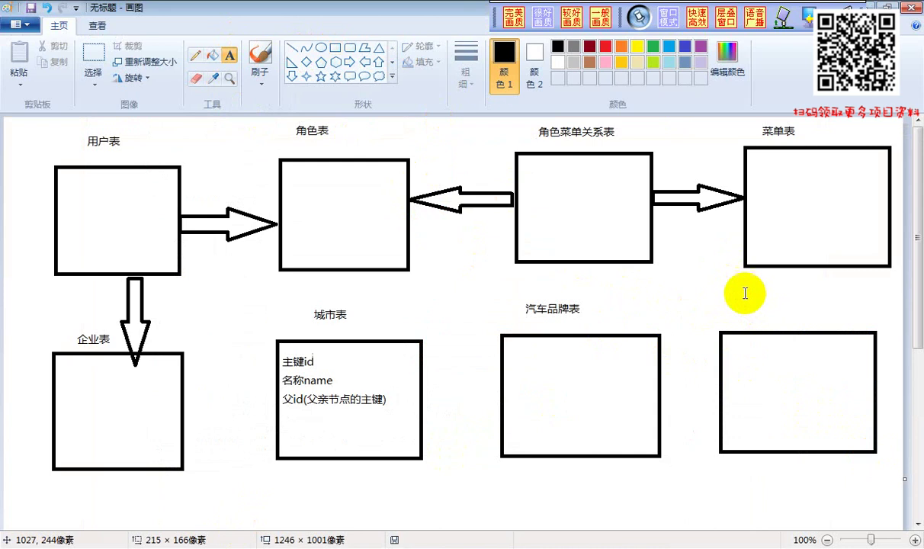
drag(745, 292, 791, 314)
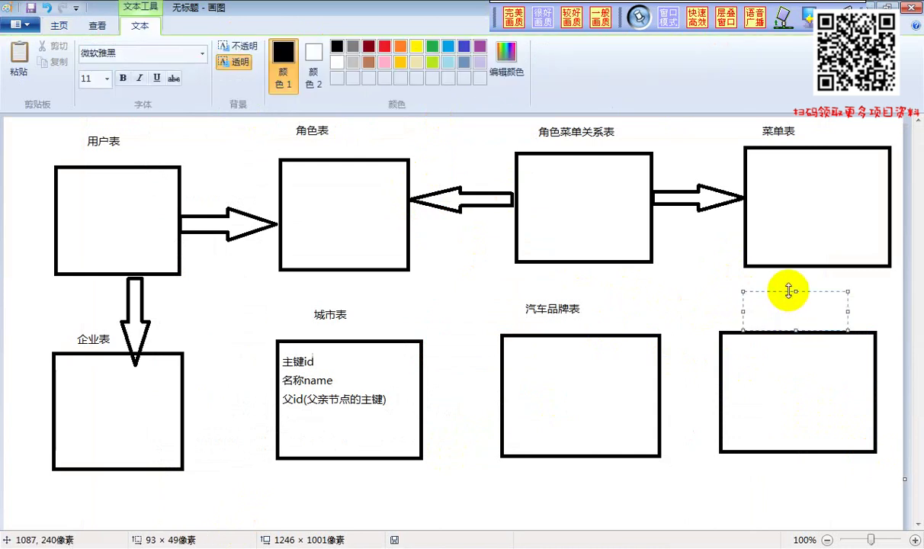
text(peijian)
key(space)
text(zhongleibia)
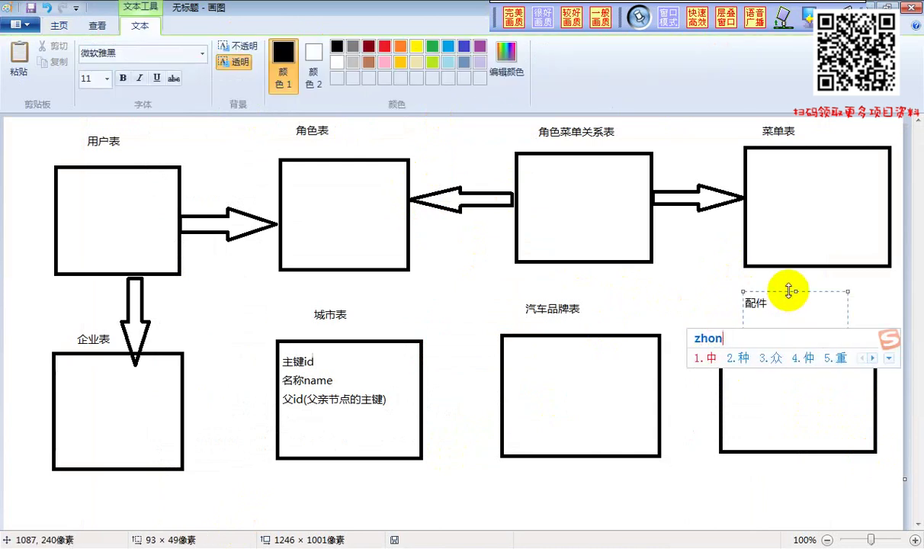
text(o)
key(space)
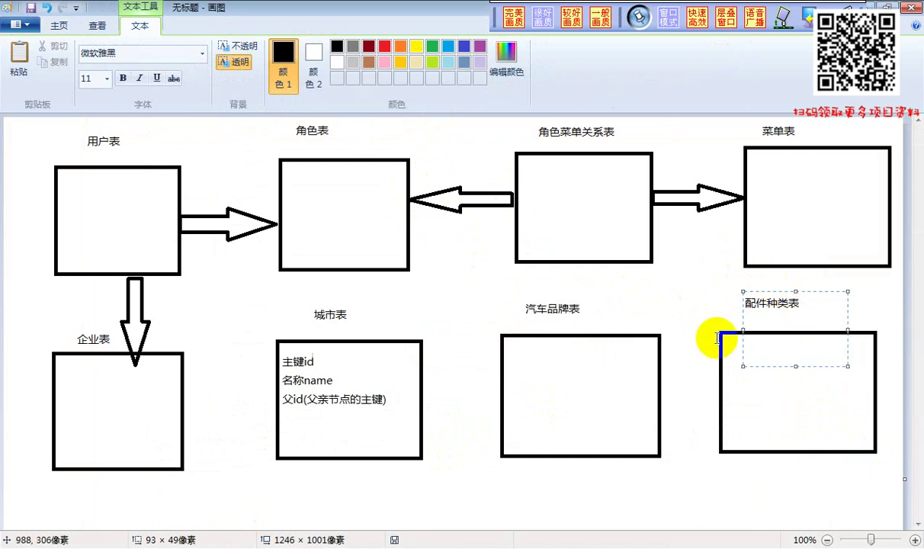
click(711, 330)
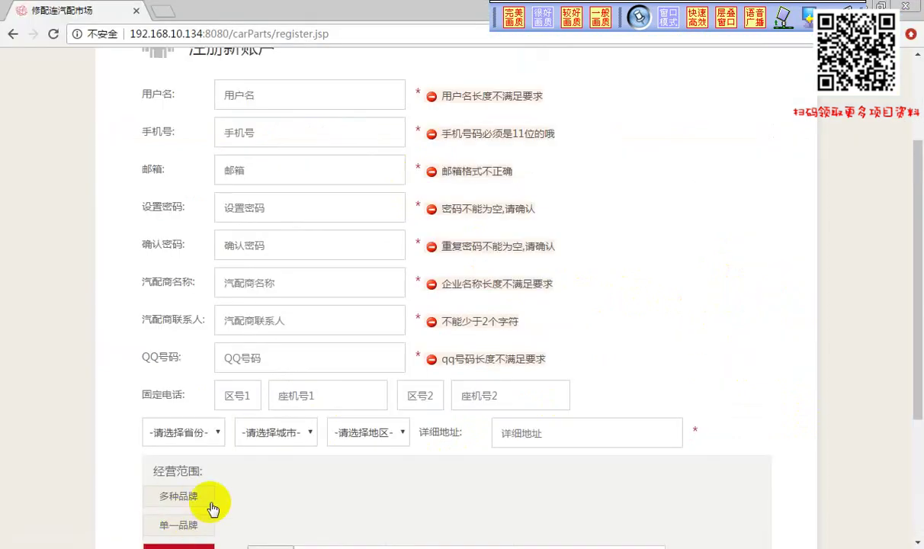
On the registration page, set the business scope to 精品专卖 after briefly trying 单项配件
scroll(251, 458, down, 3)
click(179, 345)
click(183, 373)
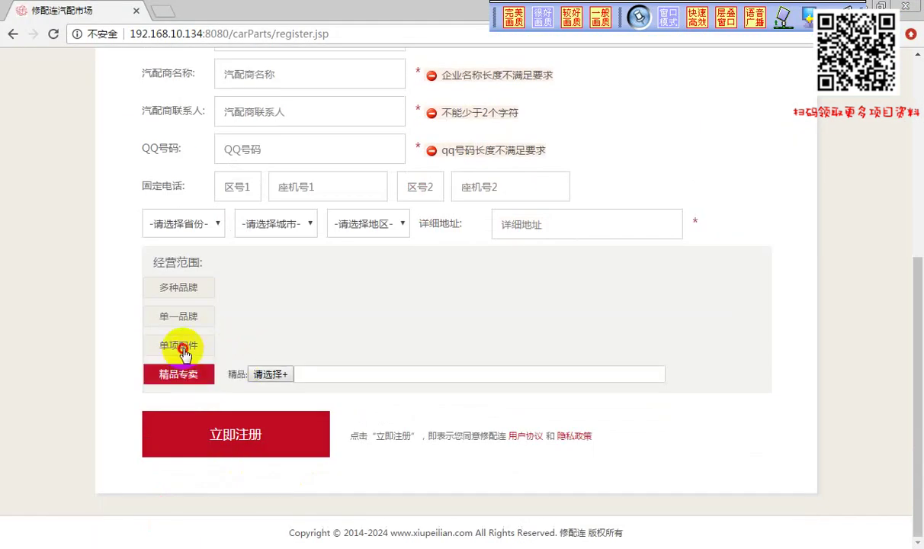
click(181, 345)
click(267, 347)
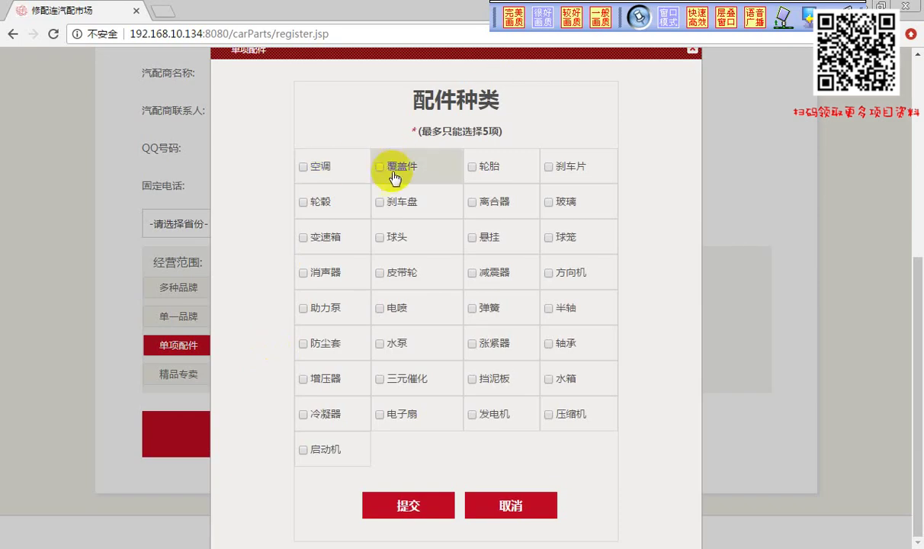
click(693, 53)
click(192, 374)
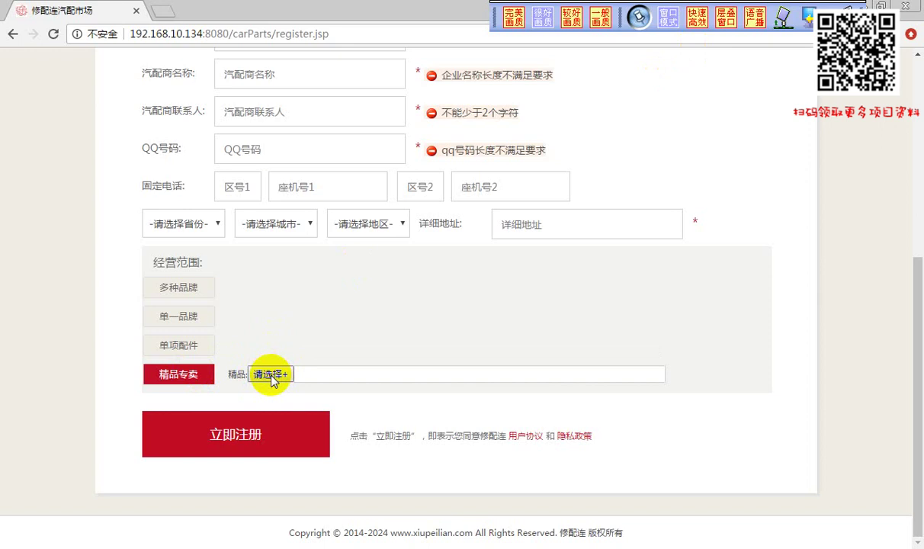
Leave only 香水 ticked in the boutique category picker, then return to Paint
click(271, 374)
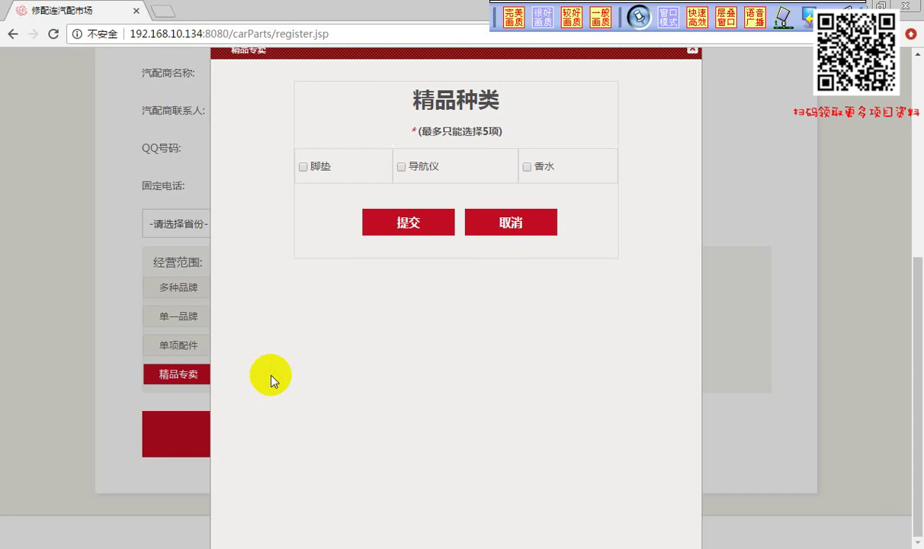
click(319, 173)
click(445, 170)
click(537, 169)
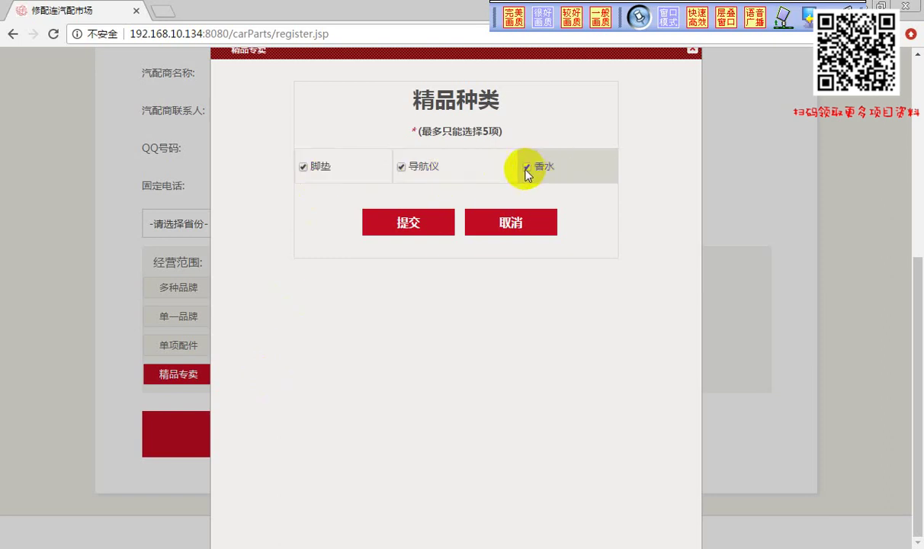
click(355, 168)
click(435, 169)
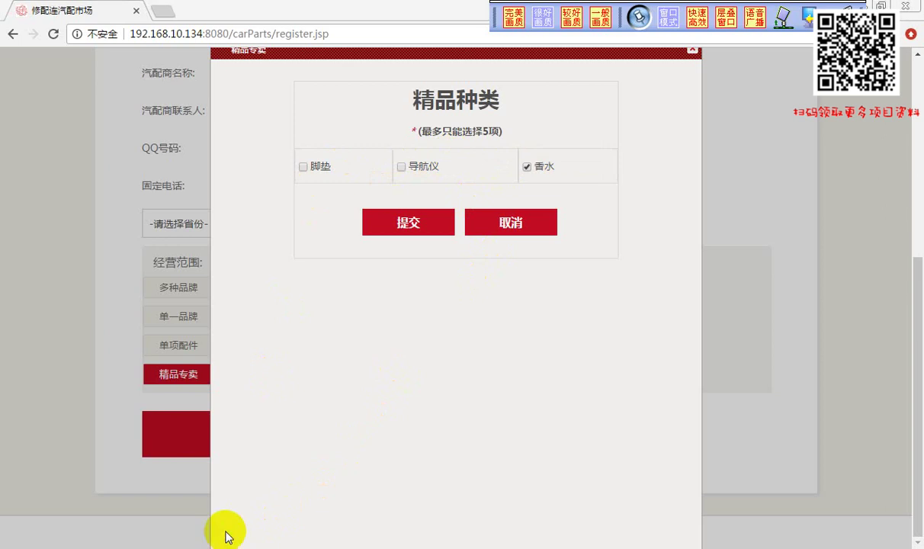
key(alt+Tab)
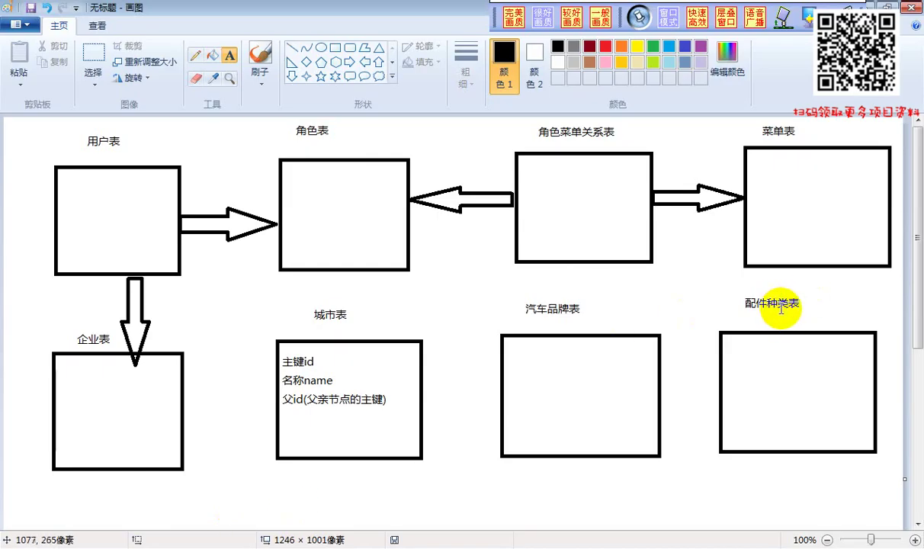
Draw a new table rectangle below the 企业表 box
scroll(808, 328, down, 5)
scroll(801, 338, up, 3)
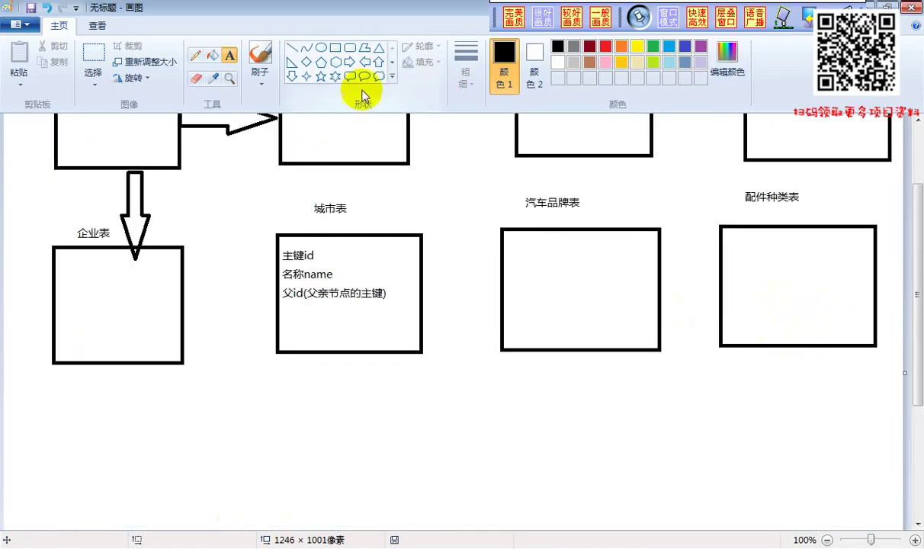
click(335, 47)
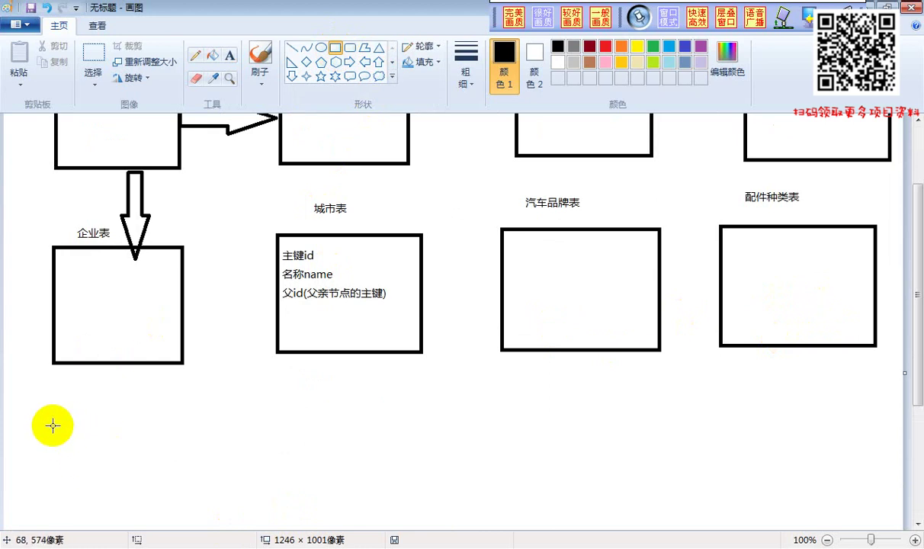
drag(47, 428, 188, 524)
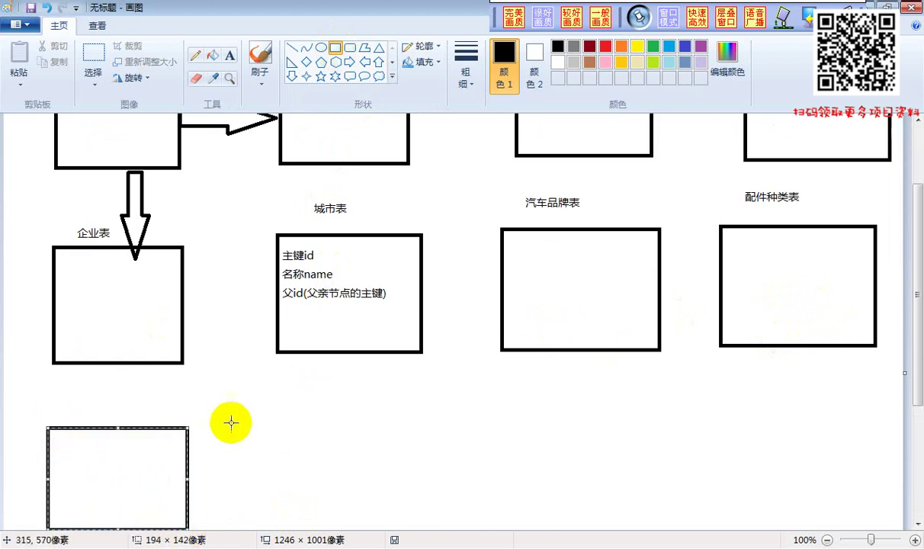
scroll(235, 382, down, 3)
scroll(235, 382, up, 3)
Label the new box 精品种类表 with a text box above it
click(229, 55)
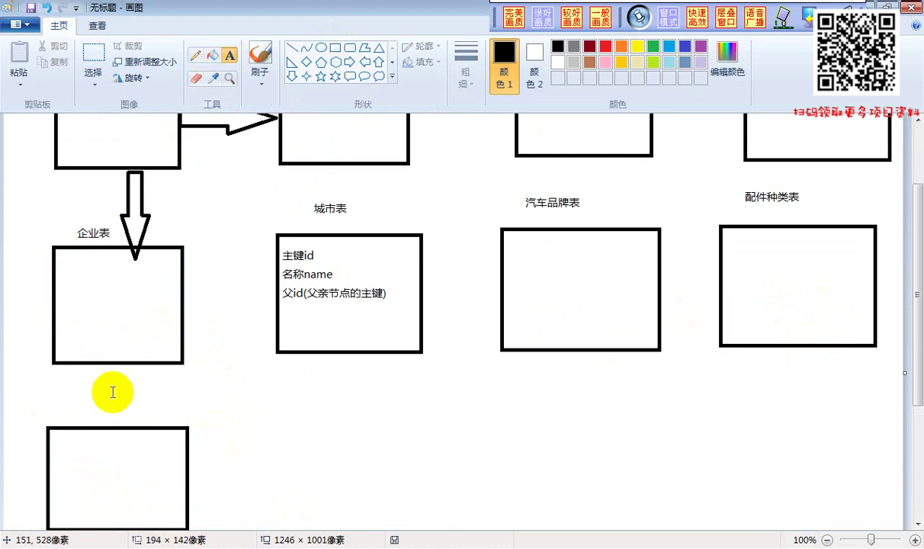
drag(76, 386, 150, 426)
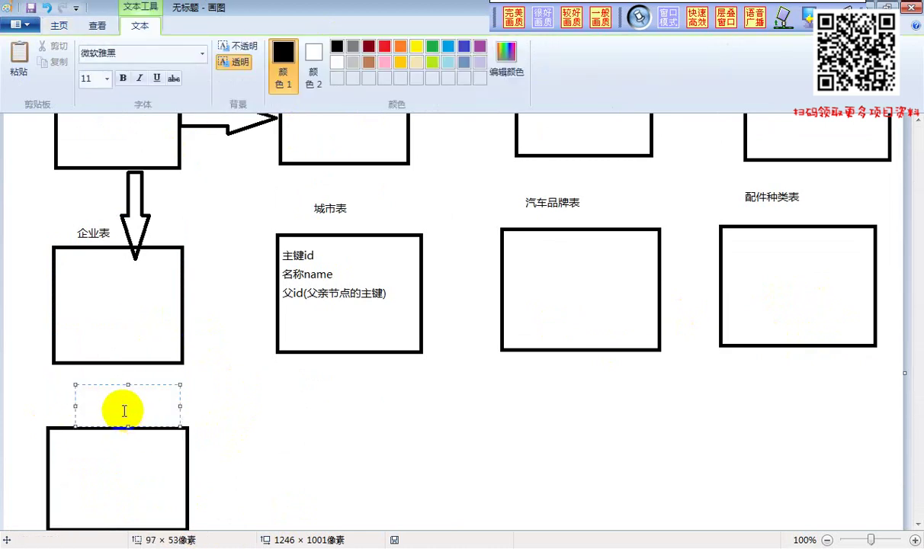
text(jingp)
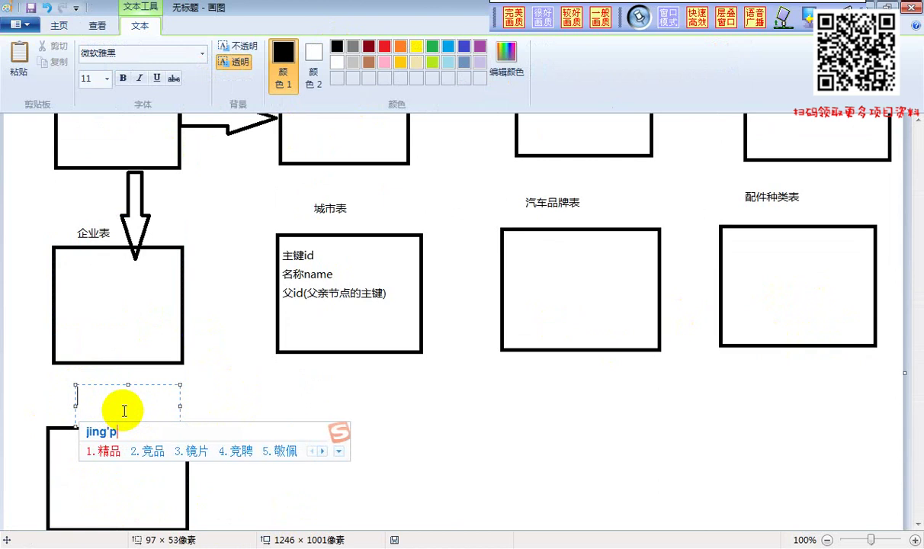
key(space)
text(zhonglei)
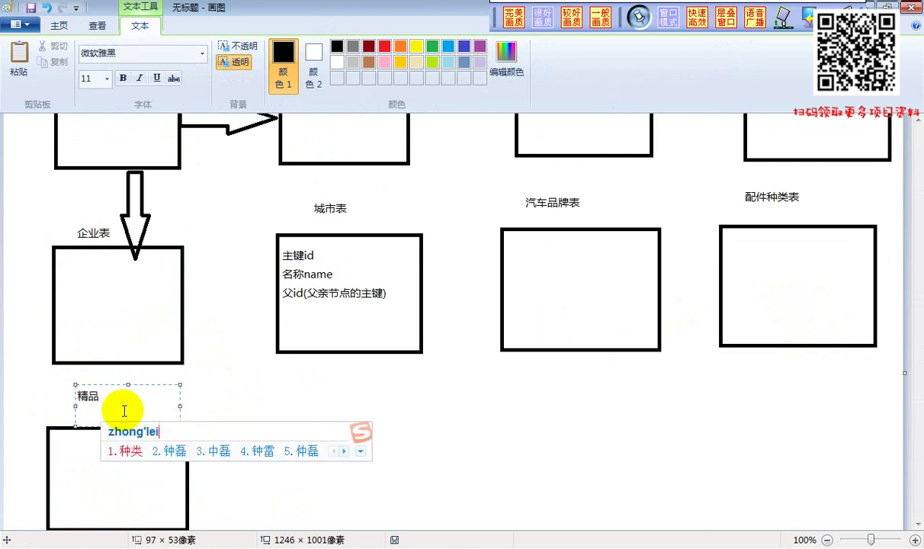
key(space)
text(bia)
key(space)
click(243, 400)
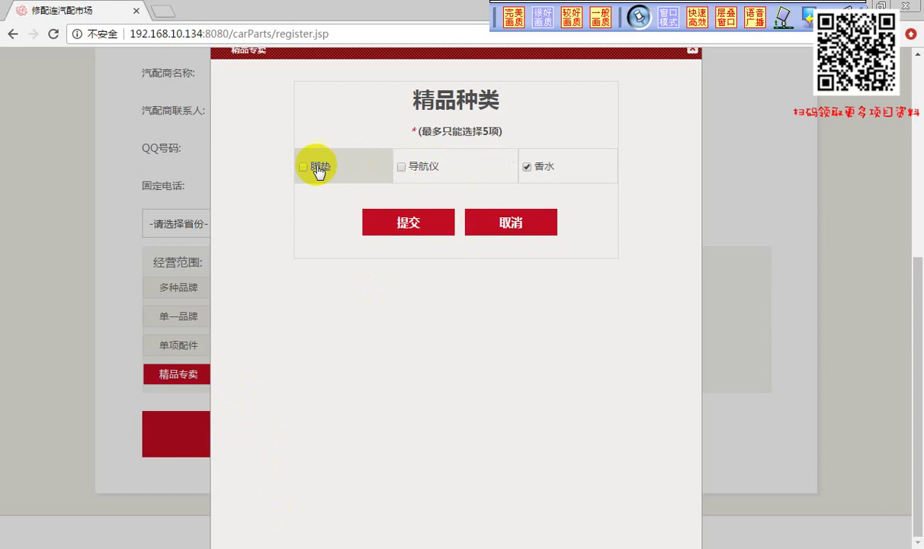
Tick 脚垫 and 导航仪, untick 香水, and close the boutique picker without submitting
click(319, 170)
click(461, 172)
click(545, 178)
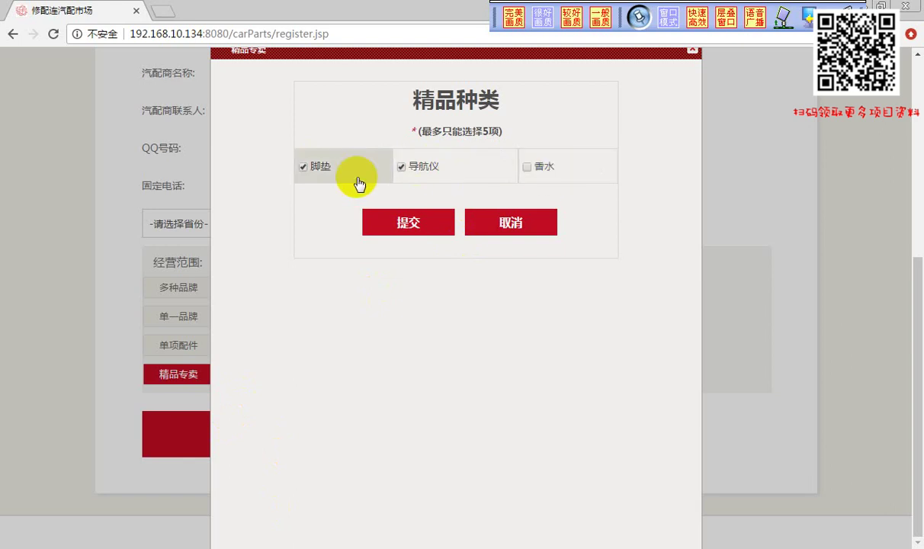
scroll(614, 214, up, 5)
click(692, 55)
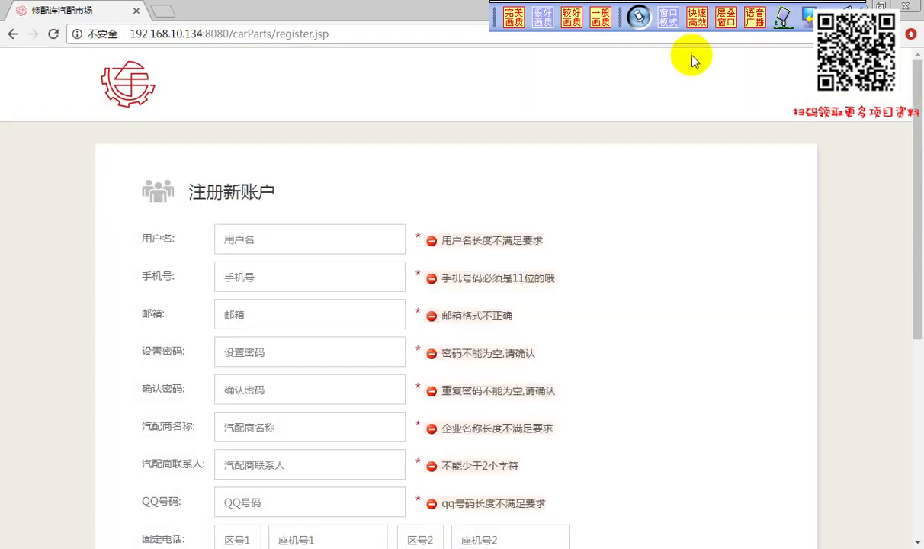
Check the hints on the 设置密码, QQ号码, 汽配商联系人 and 详细地址 fields, then return to Paint
scroll(319, 258, down, 3)
click(229, 199)
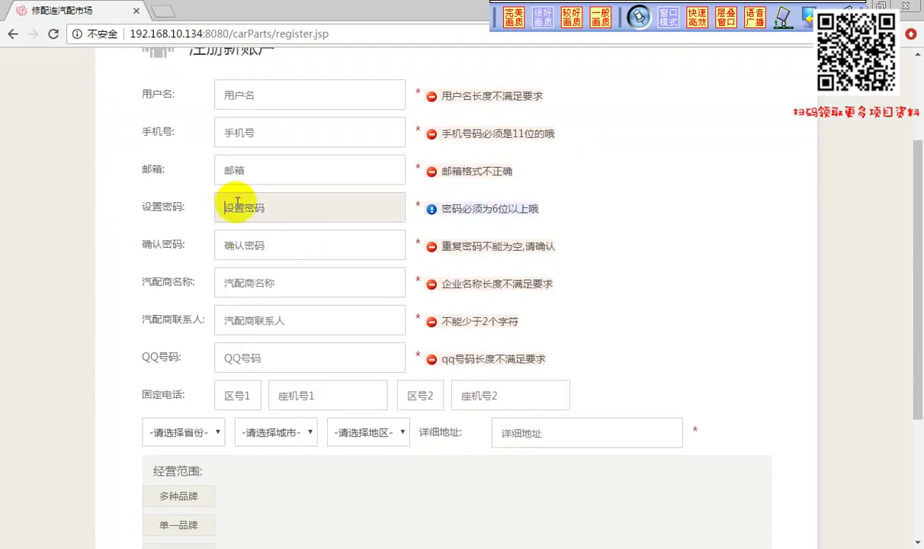
click(261, 349)
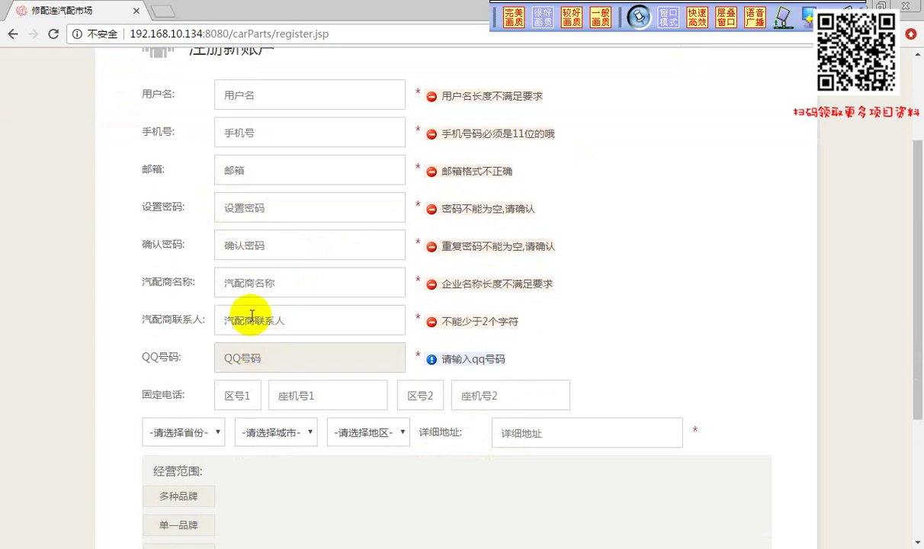
click(251, 316)
click(243, 319)
click(251, 321)
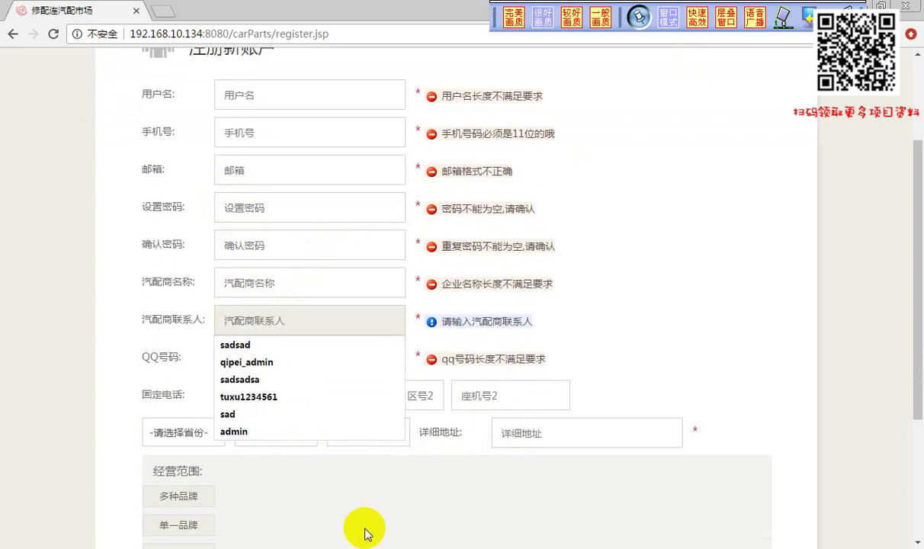
click(534, 438)
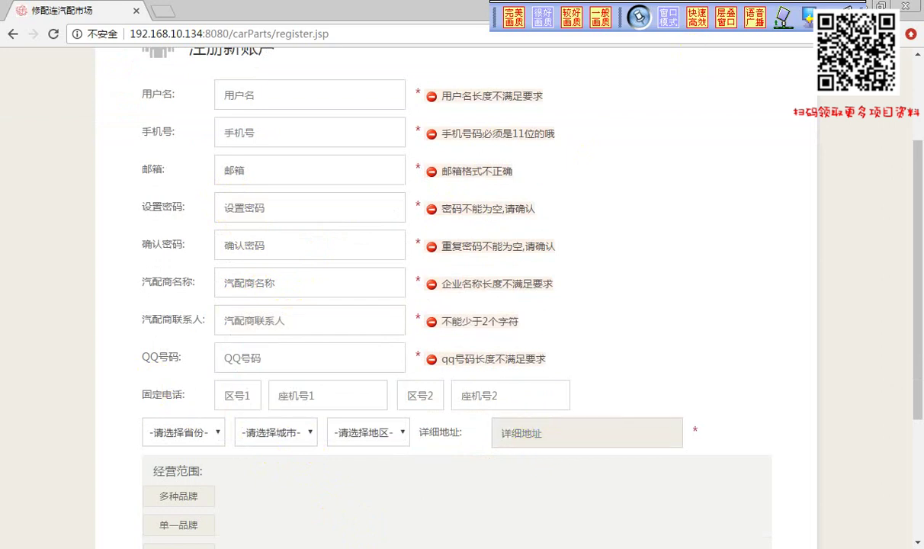
click(228, 547)
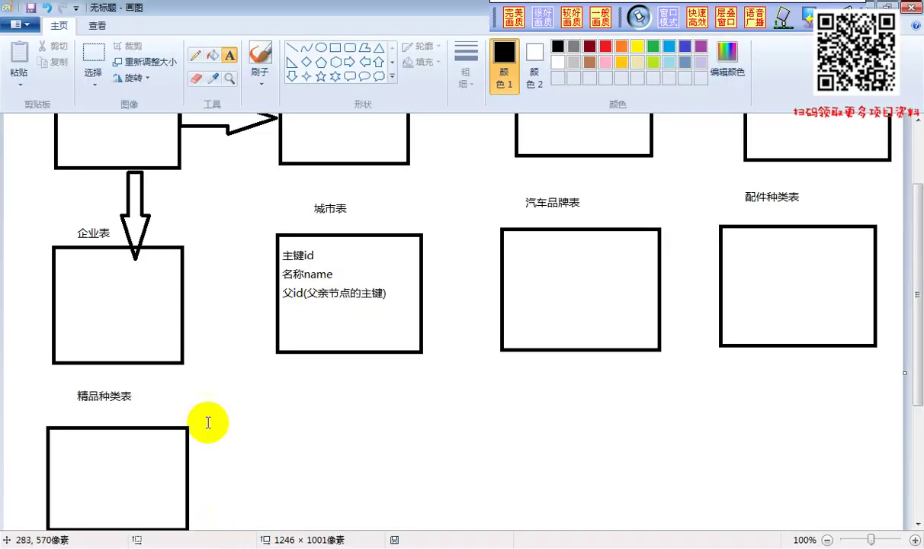
Scroll through the Paint table diagram, then go back to the site's login.jsp page in Chrome
scroll(206, 421, up, 3)
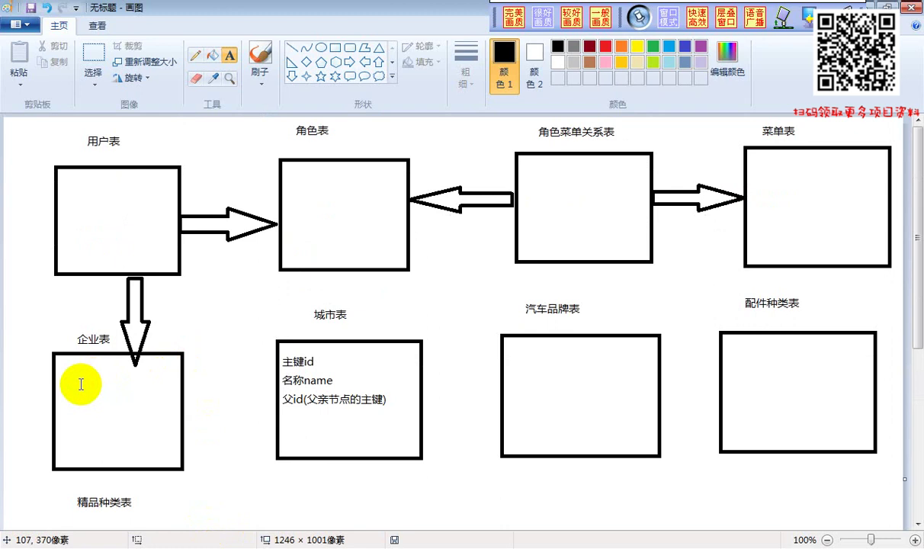
scroll(91, 381, down, 3)
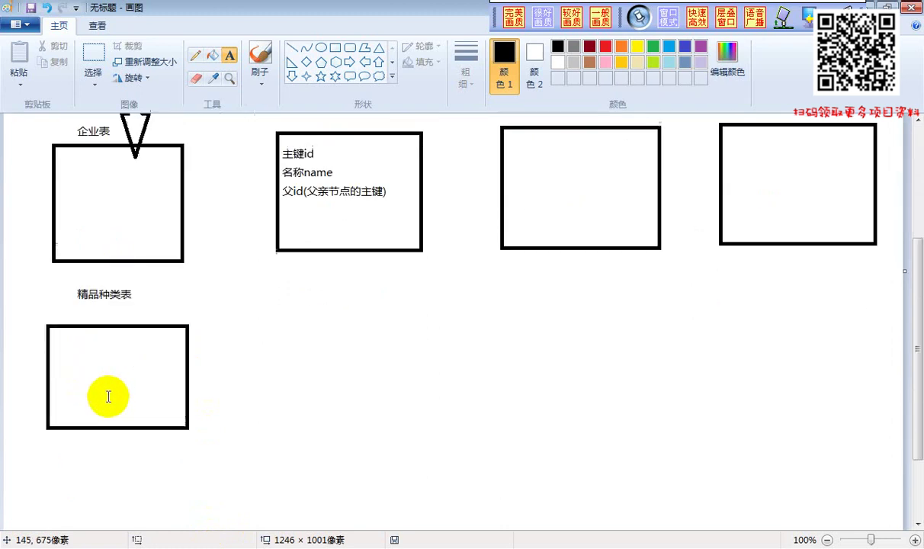
click(251, 538)
scroll(293, 355, up, 3)
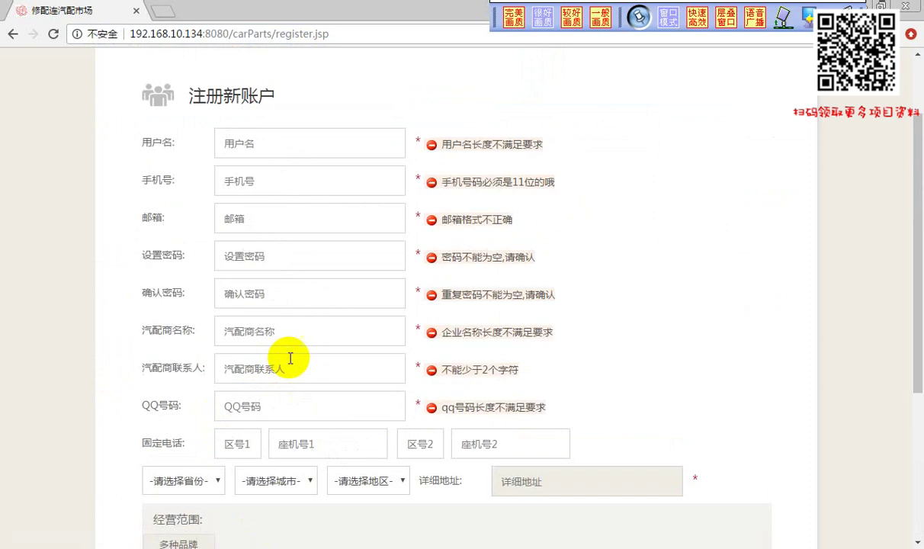
click(11, 35)
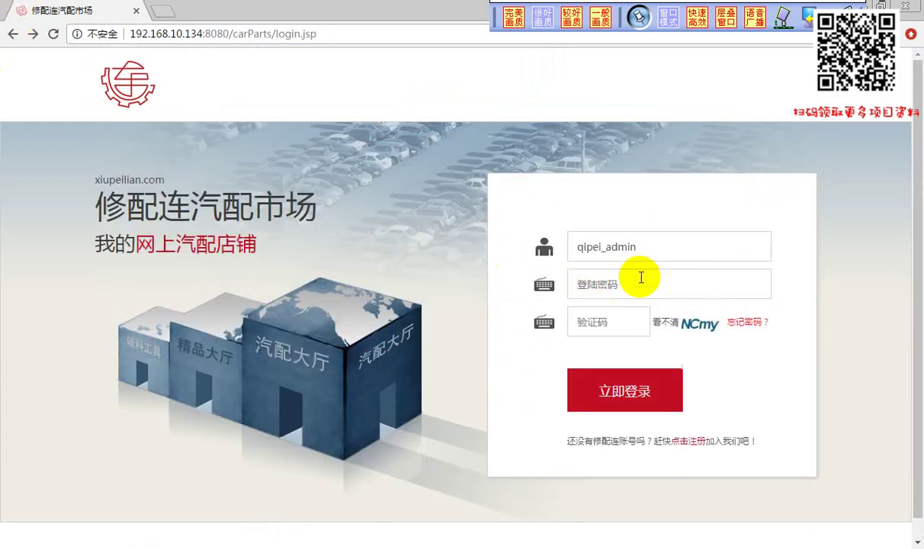
Replace the username with a saved account, enter its password and verification code, and click 立即登录
drag(642, 246, 533, 253)
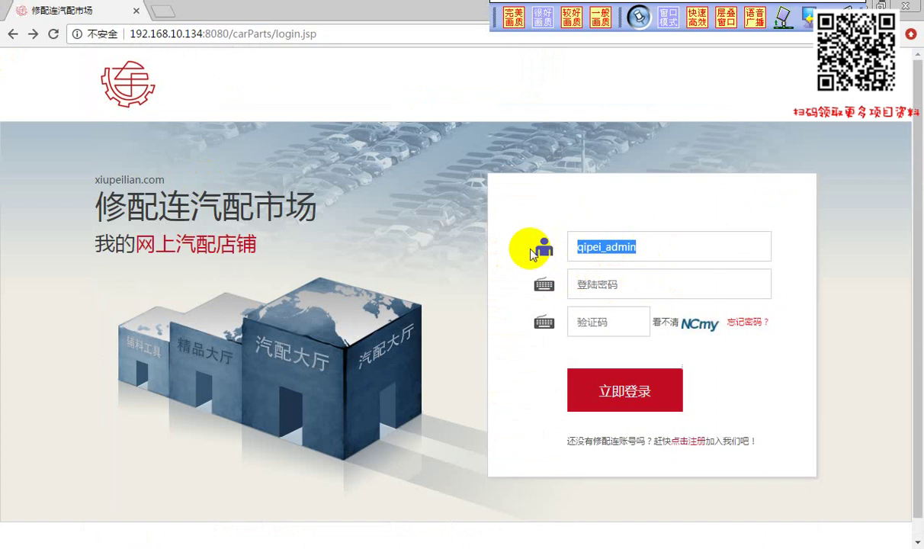
text(tuxu)
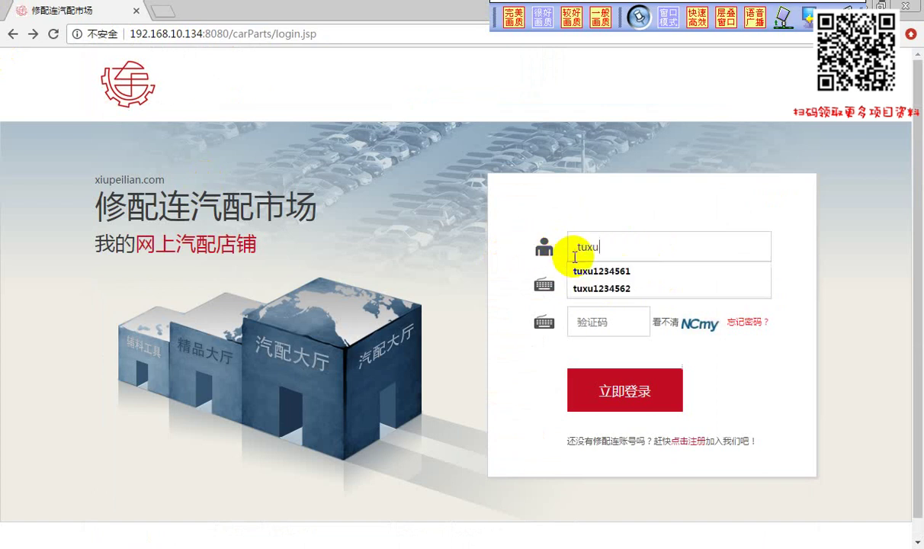
click(598, 272)
click(638, 283)
text(1234561)
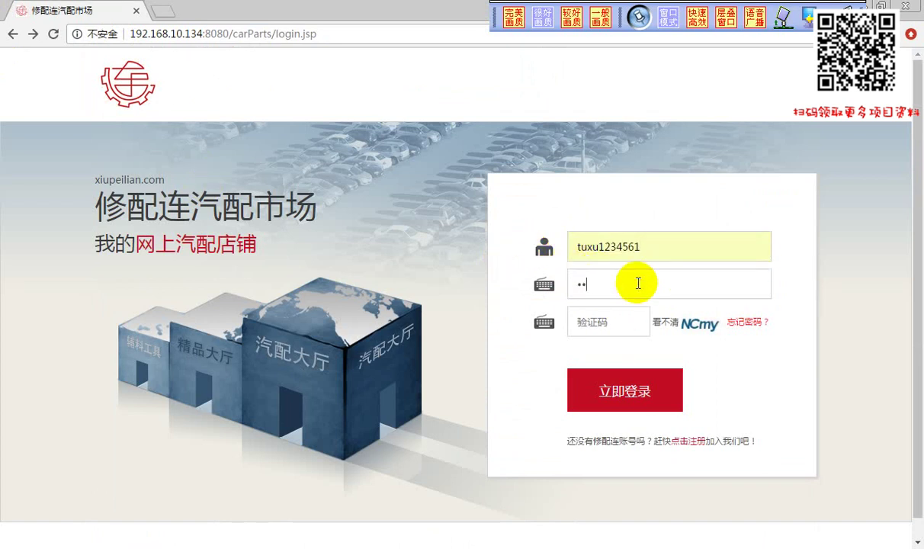
click(602, 321)
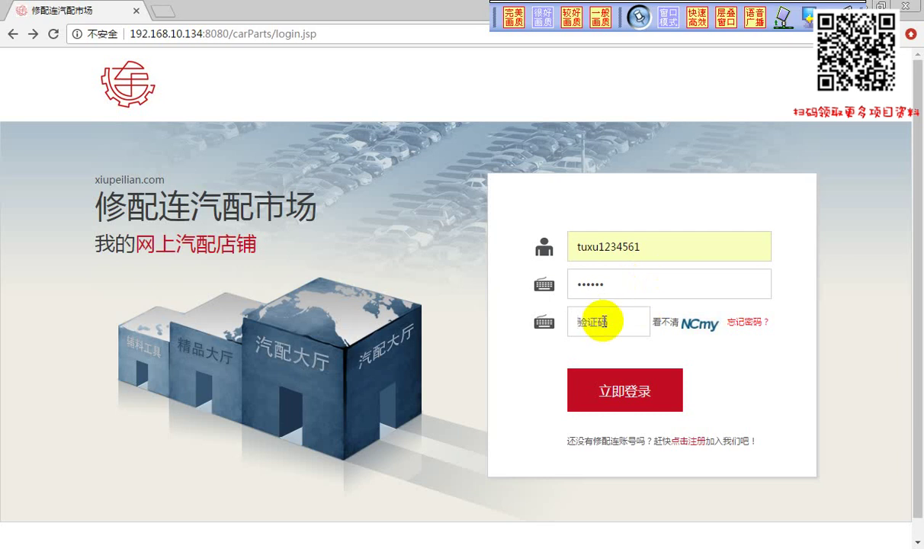
text(ncmy)
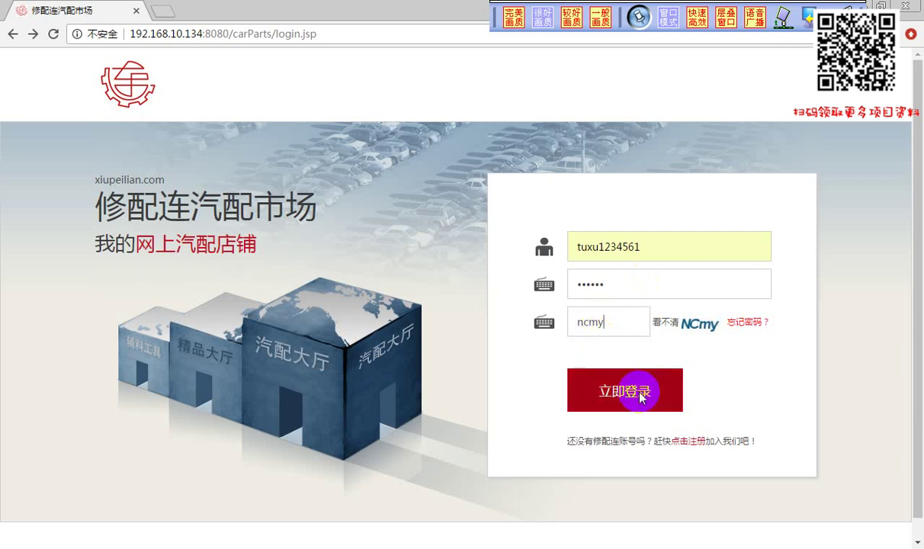
click(637, 387)
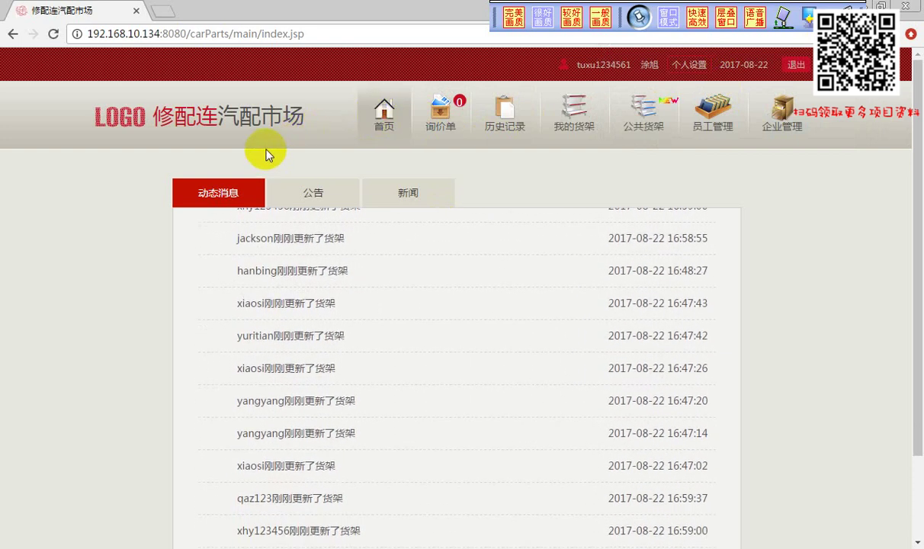
click(288, 198)
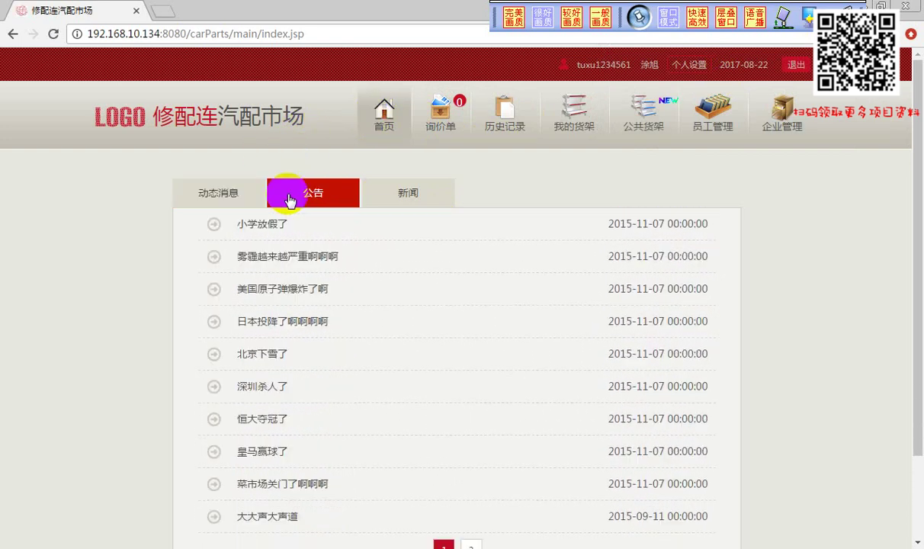
click(229, 202)
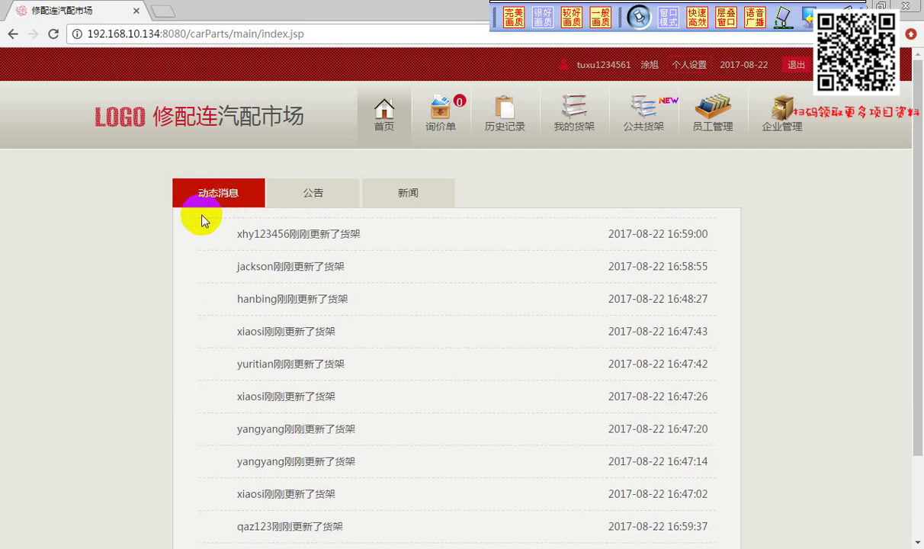
click(208, 201)
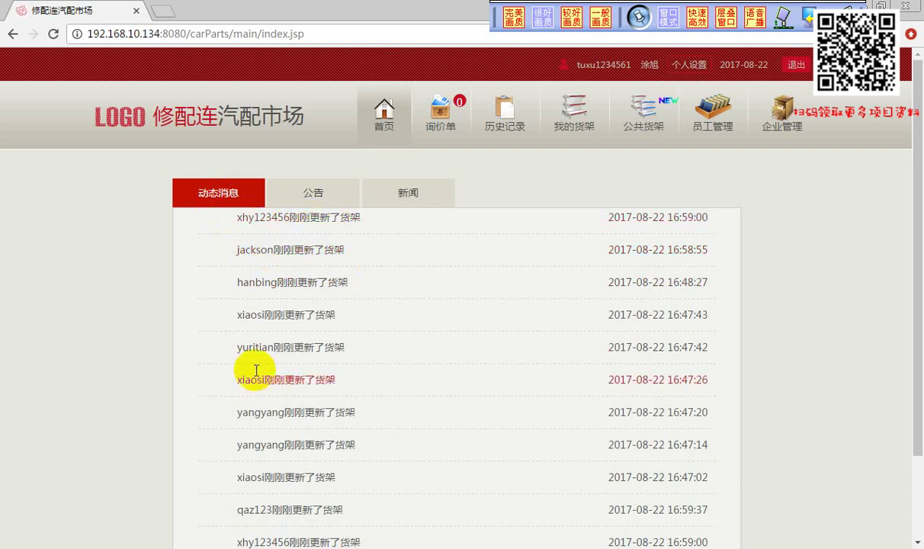
scroll(363, 428, down, 1)
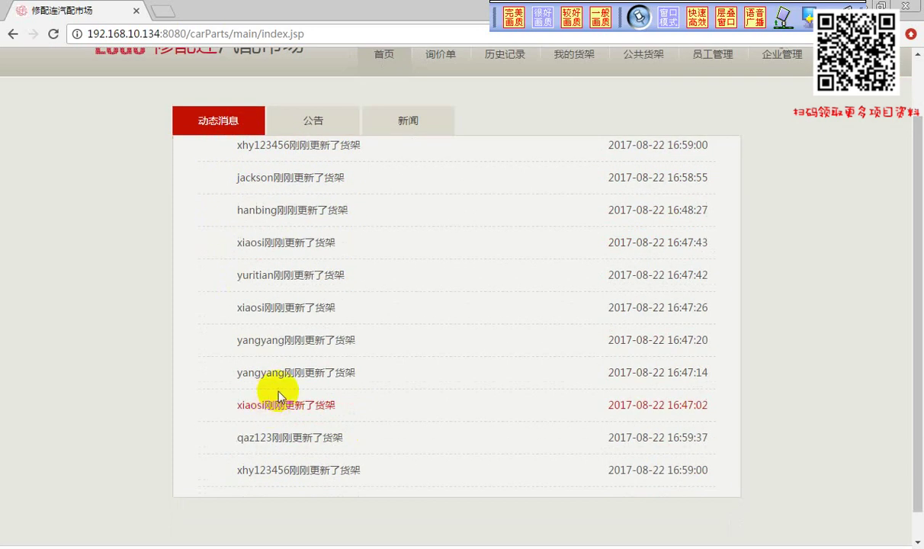
scroll(264, 371, up, 1)
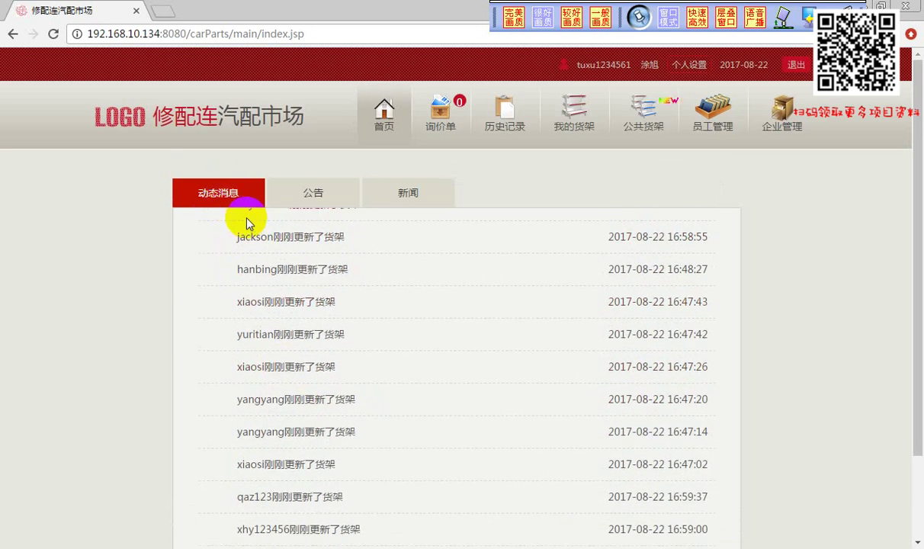
click(557, 107)
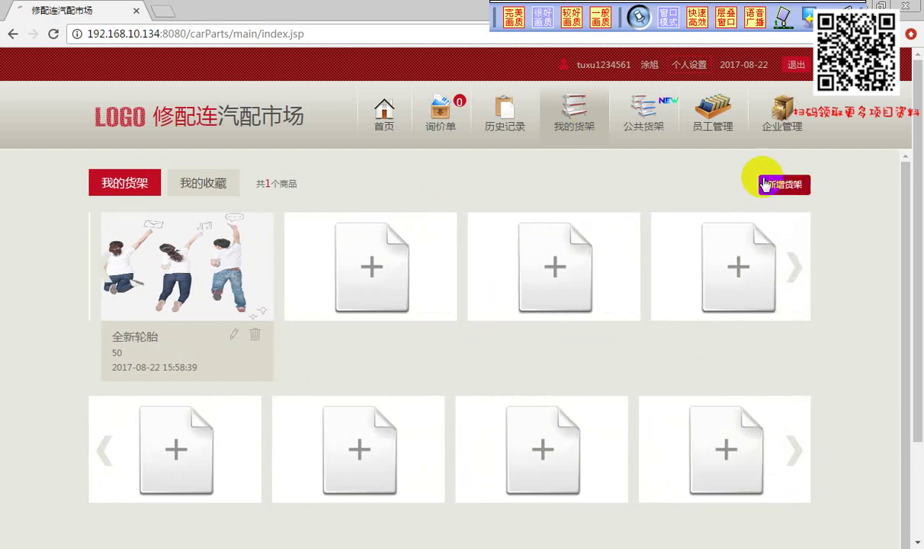
click(385, 126)
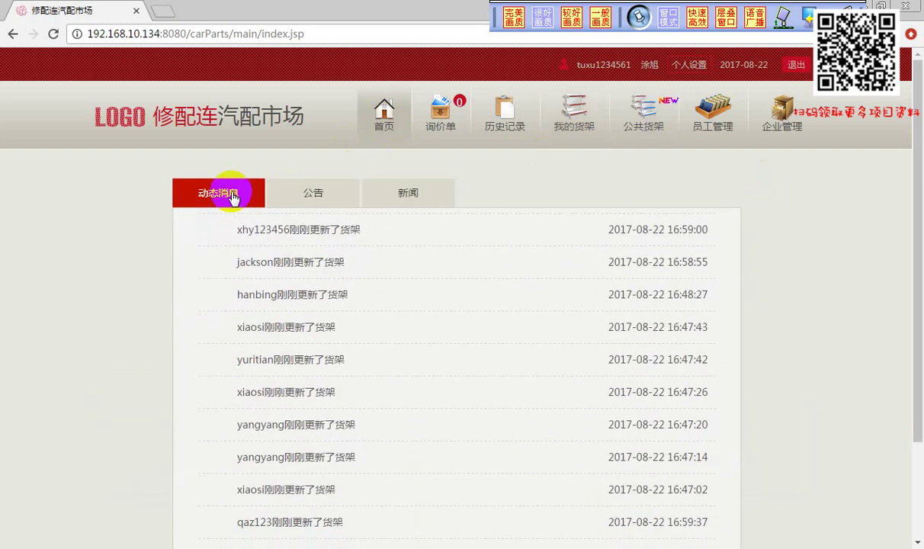